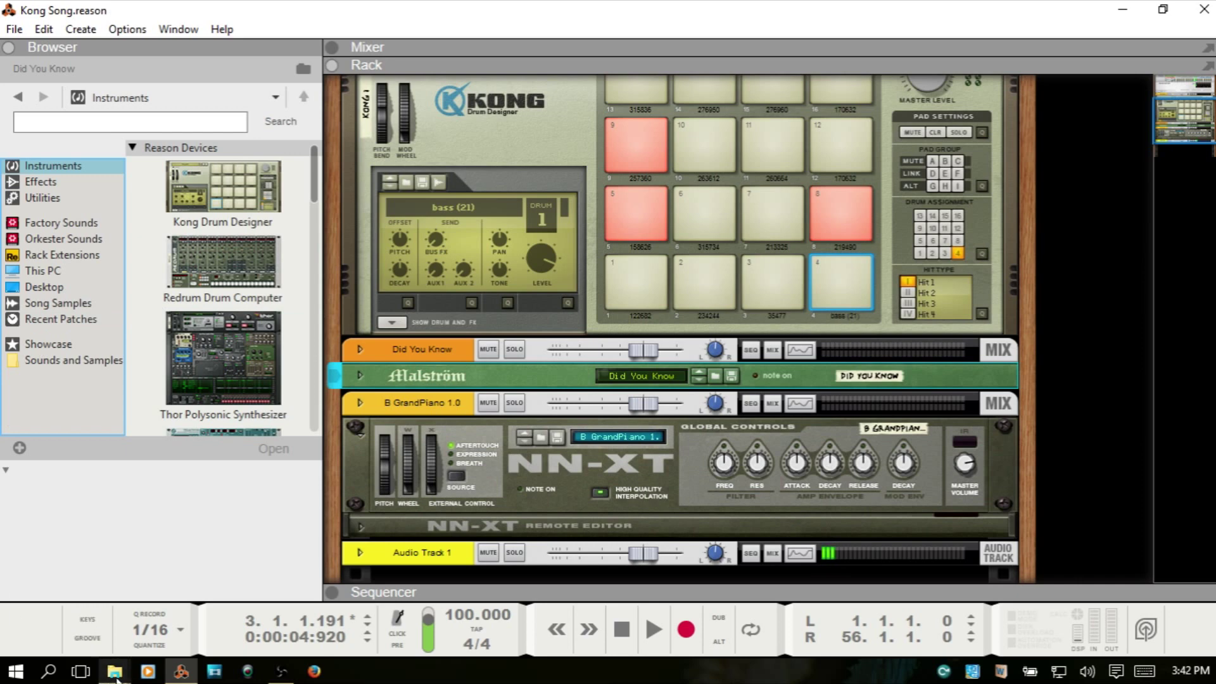
# Bring up the Studio One Songs folder and open the J&B Project - Chill Mode folder.
pyautogui.moveTo(116, 679)
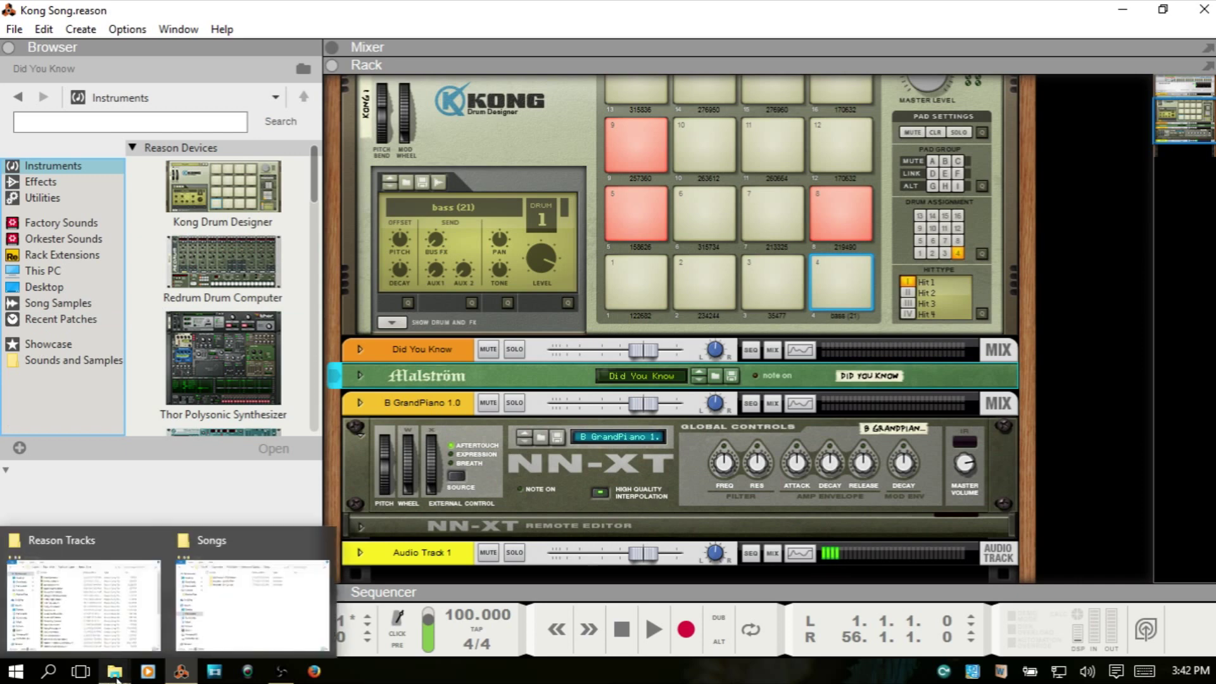
pyautogui.click(244, 617)
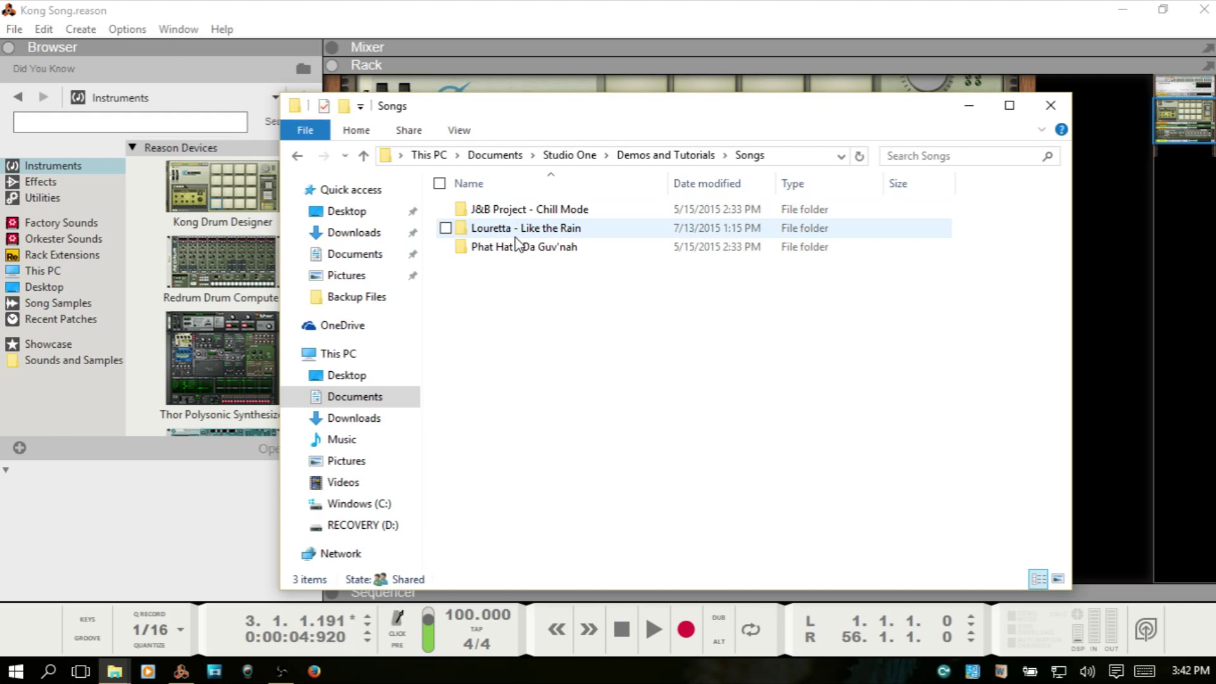
pyautogui.moveTo(549, 252)
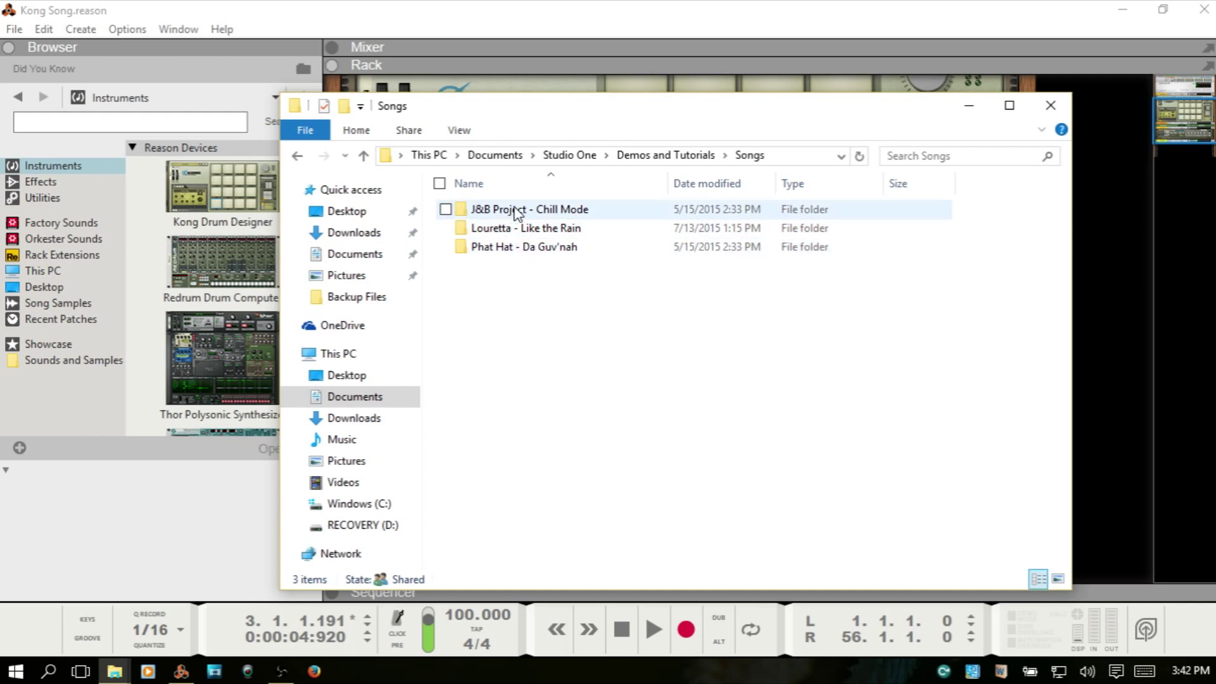
pyautogui.moveTo(516, 214)
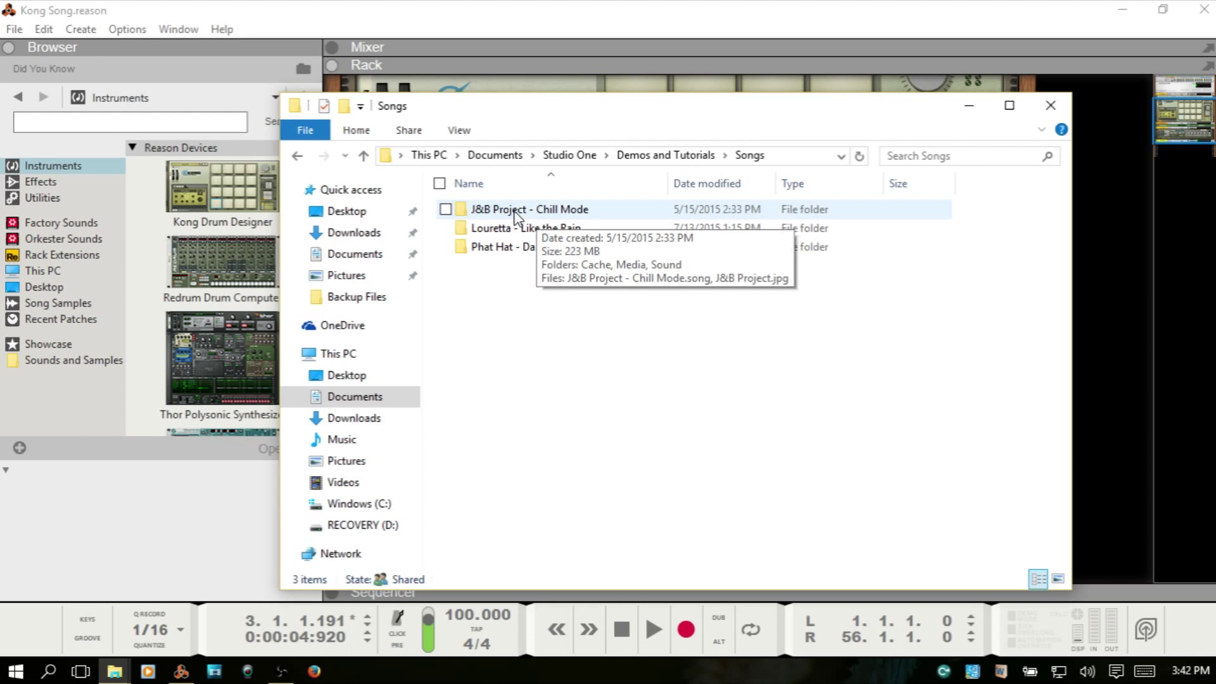
pyautogui.doubleClick(516, 214)
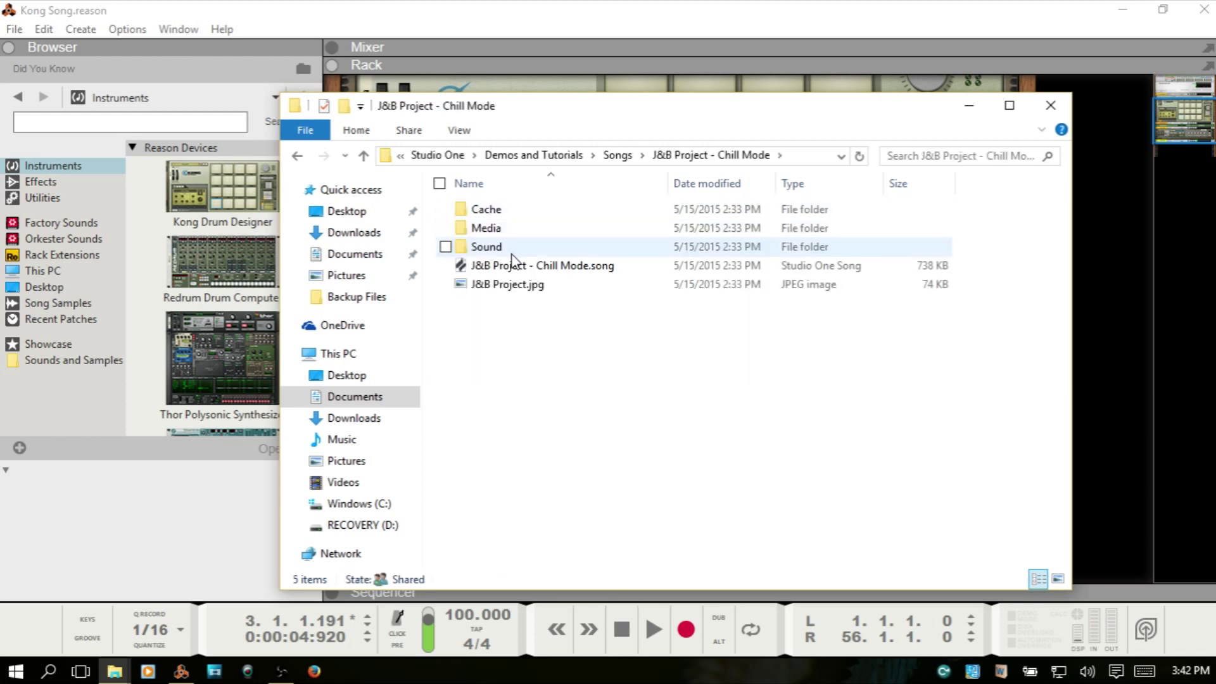
# Look inside the project's Media folder, then go back up to the Songs folder.
pyautogui.moveTo(557, 271)
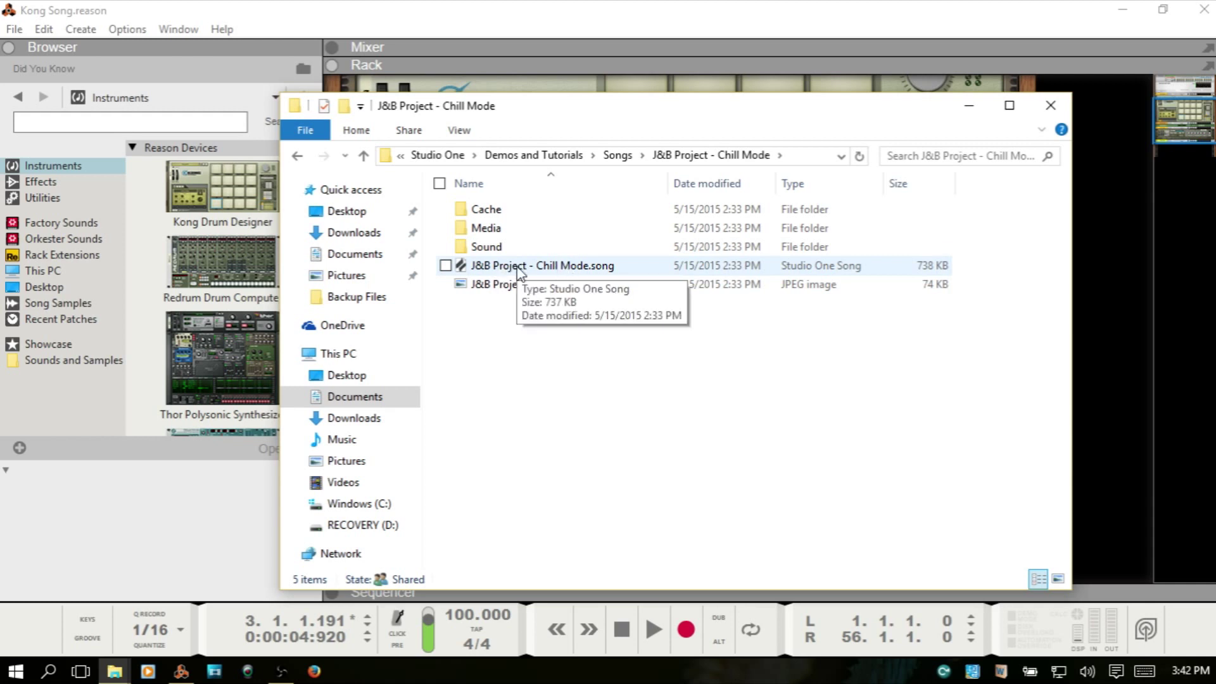
pyautogui.moveTo(500, 251)
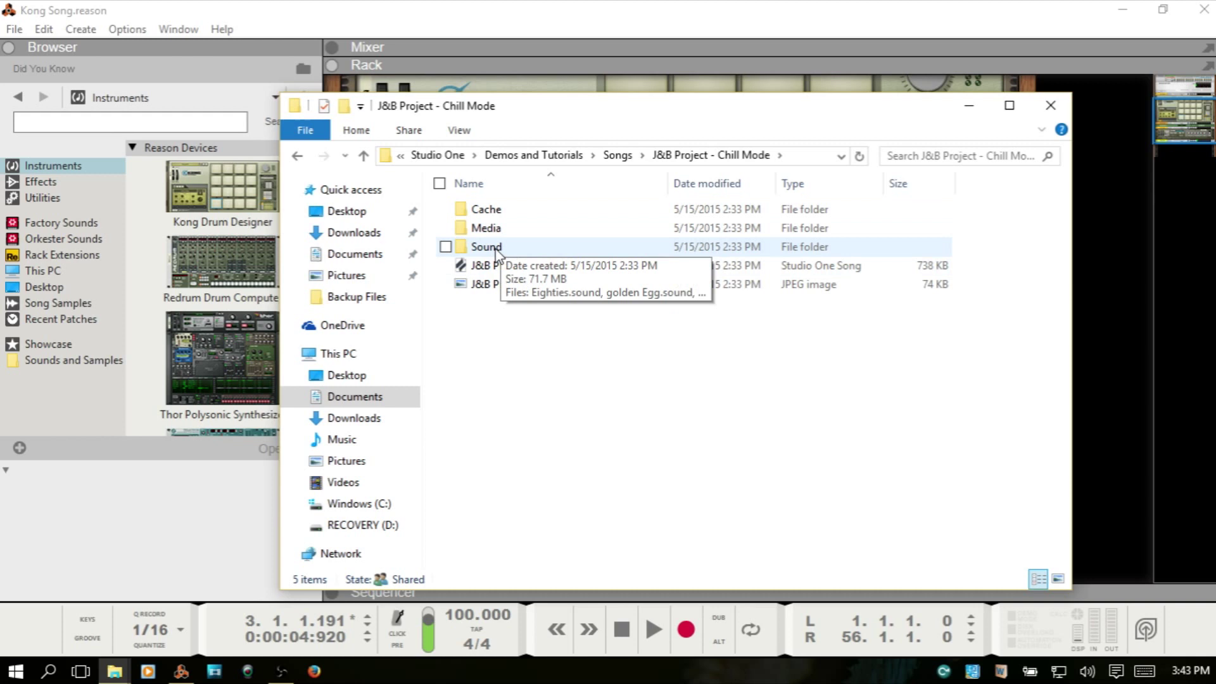
pyautogui.doubleClick(507, 230)
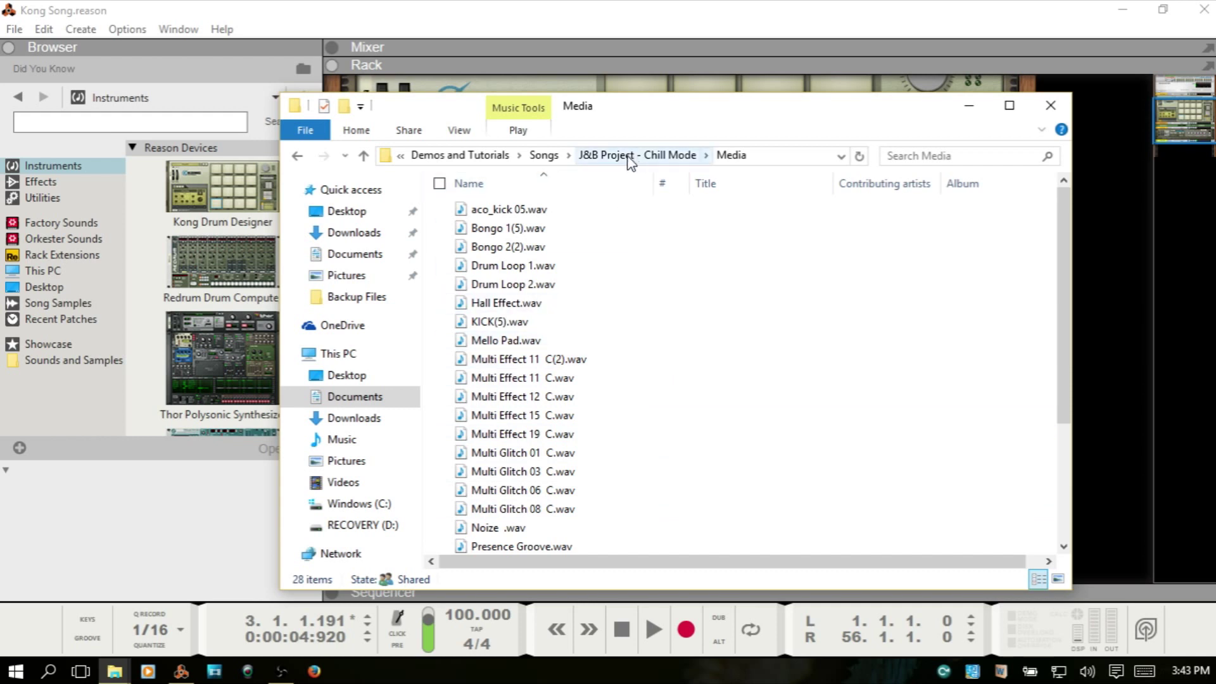
pyautogui.click(549, 158)
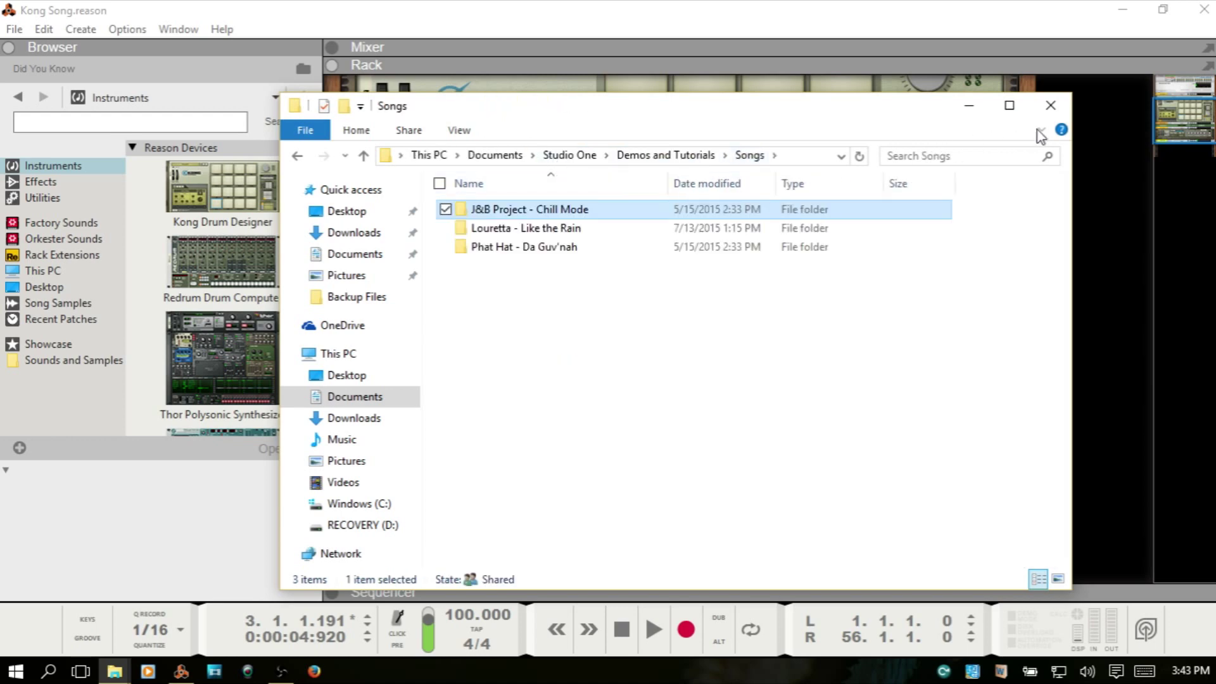
# Close the Songs window and bring up the Reason Tracks folder window instead.
pyautogui.click(1051, 105)
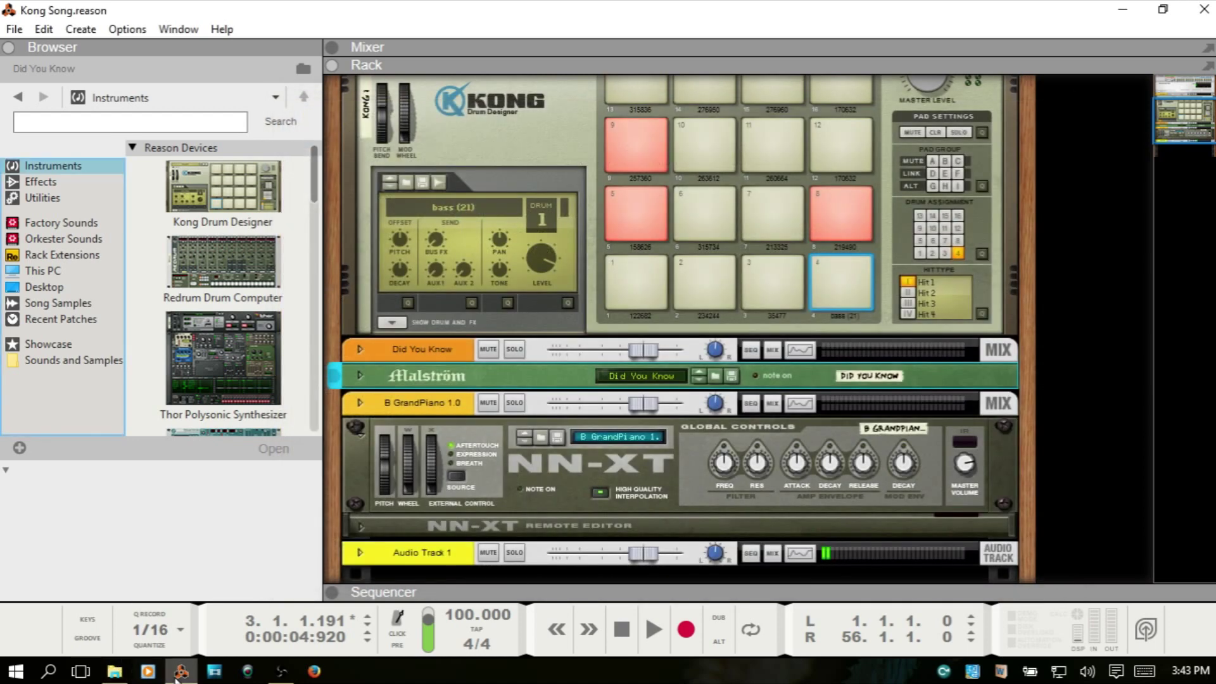
pyautogui.click(116, 677)
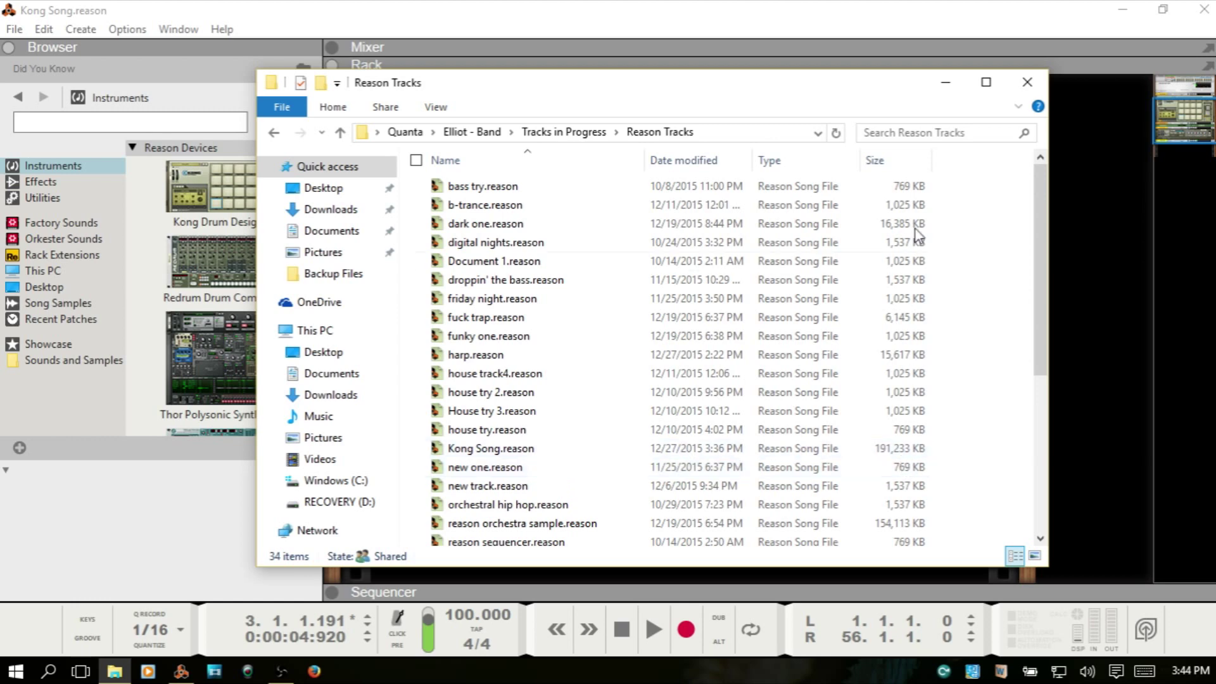
# Hide the Reason Tracks window and switch Reason's main area to the sequencer.
pyautogui.click(945, 84)
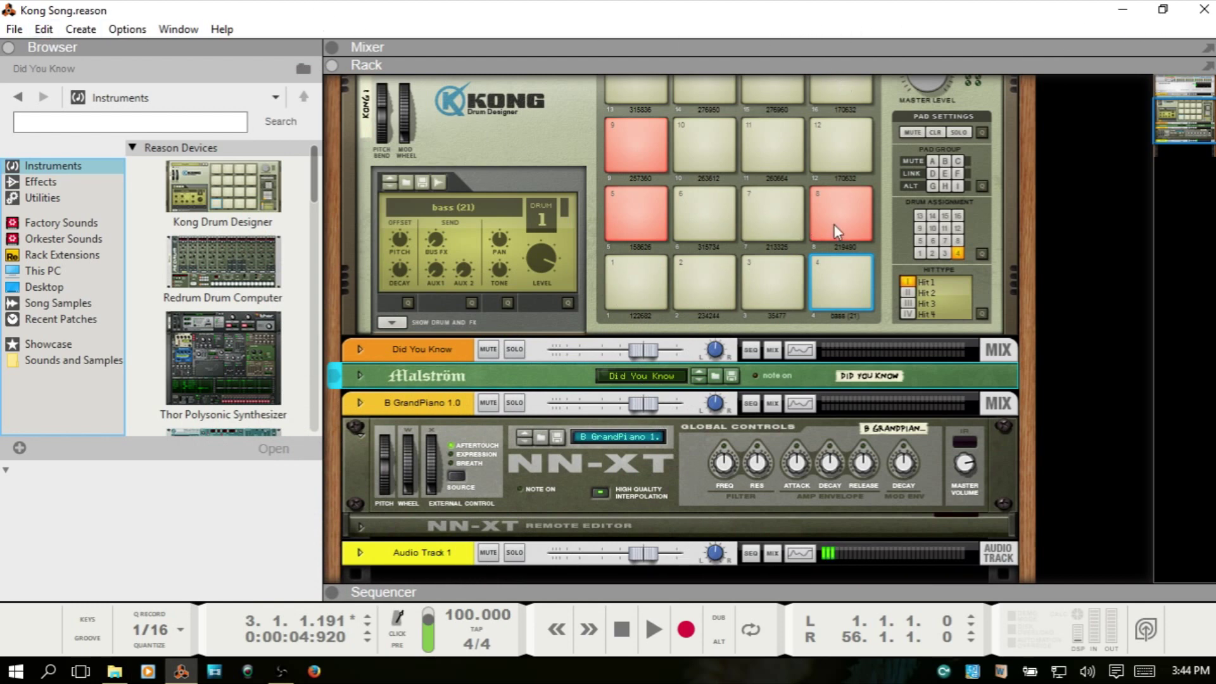
pyautogui.scroll(3, 837, 215)
pyautogui.scroll(-6, 837, 212)
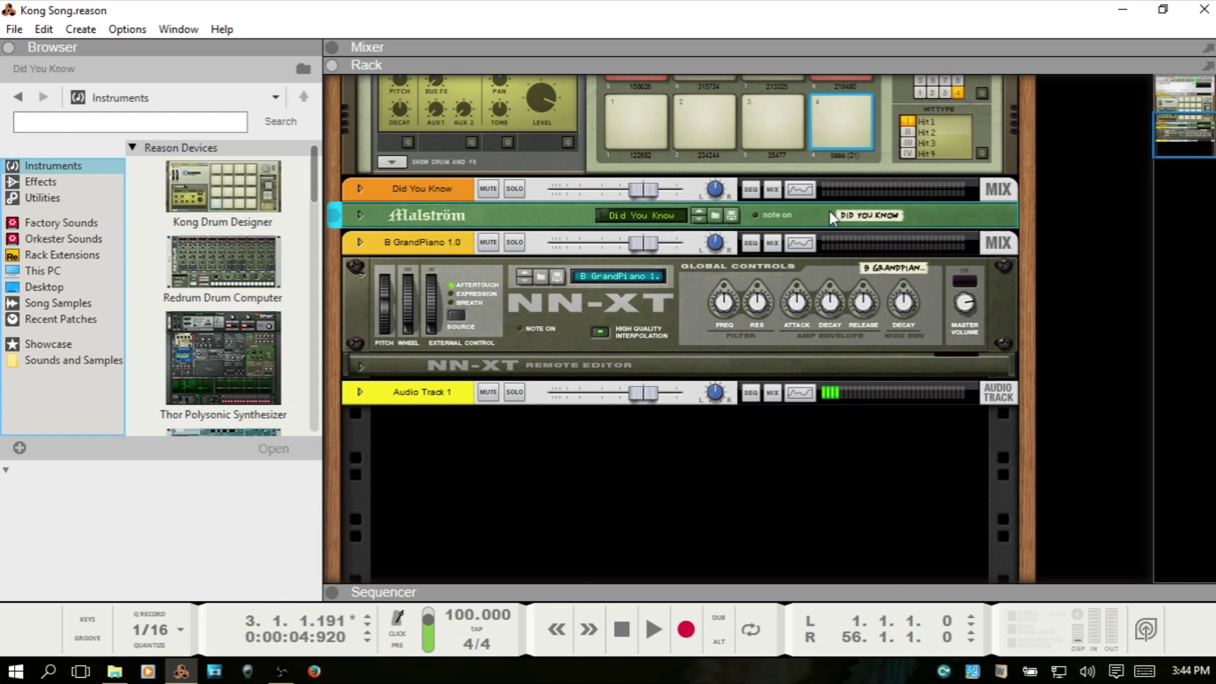
pyautogui.press('F7')
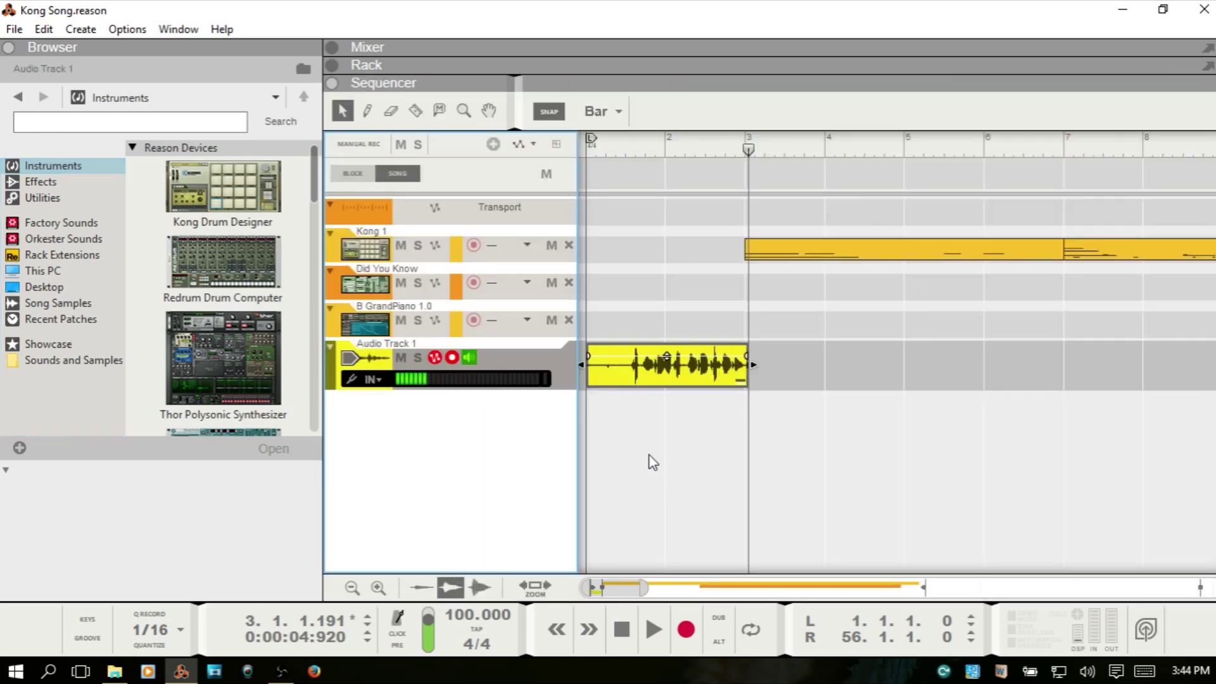
# Delete the audio clip on Audio Track 1 and stop back at the song start.
pyautogui.click(670, 397)
pyautogui.click(667, 385)
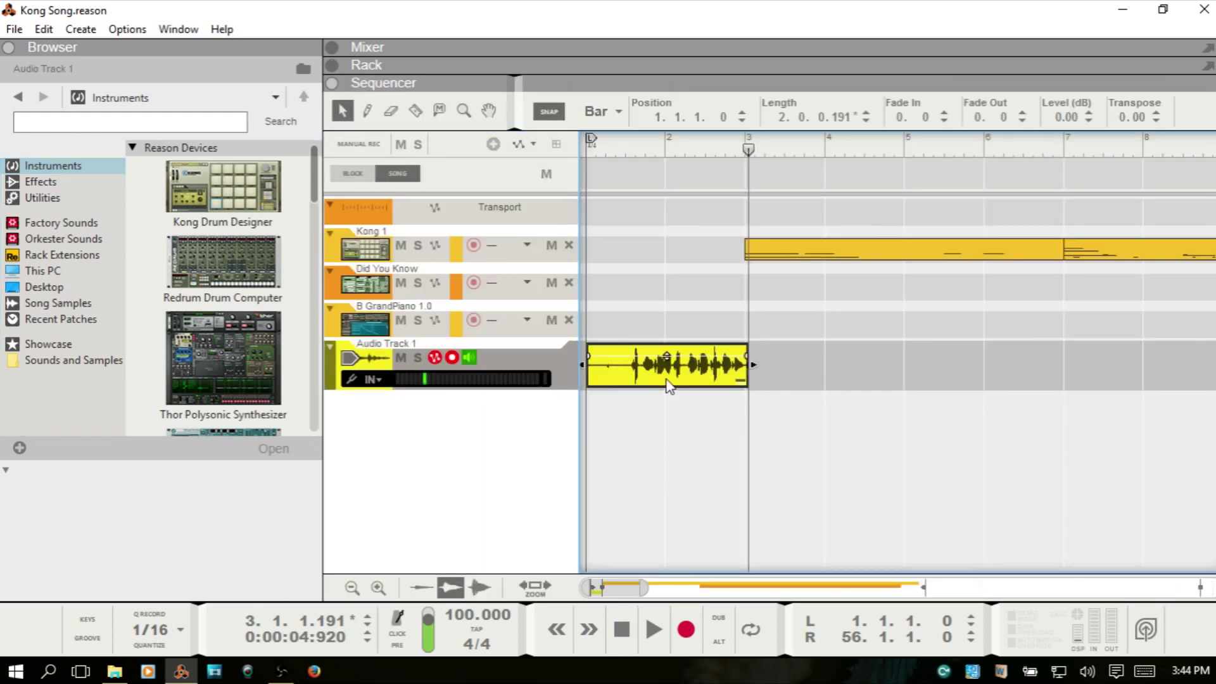
pyautogui.press('Delete')
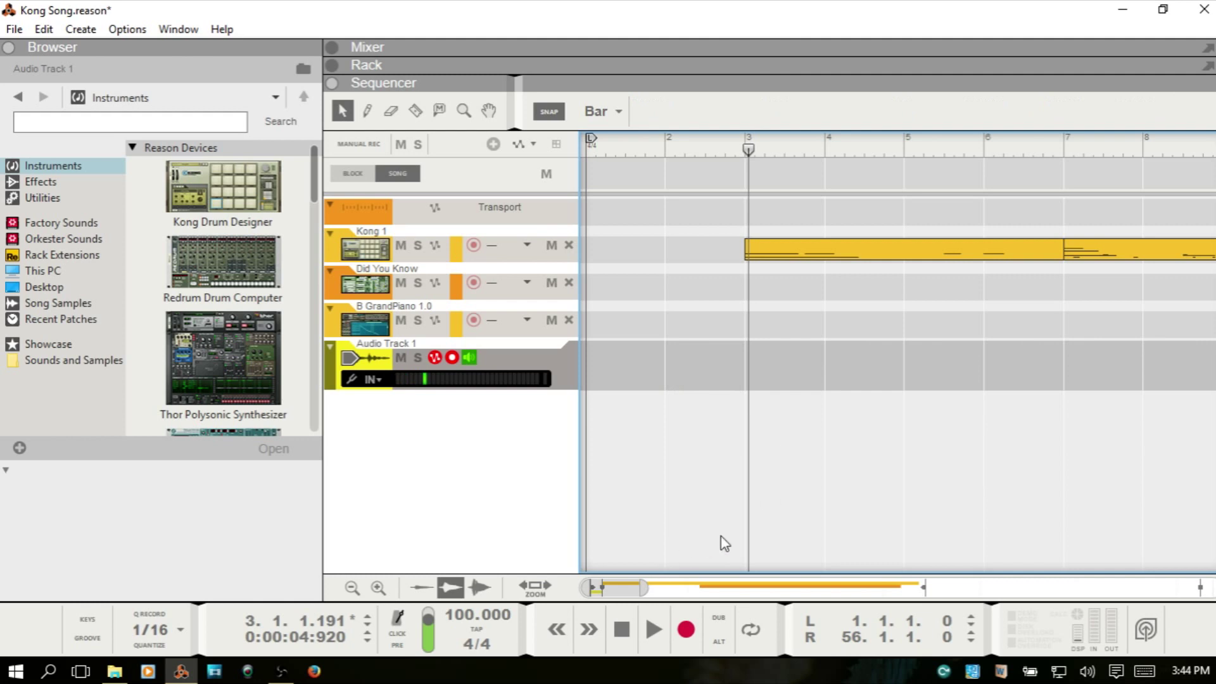
pyautogui.click(637, 624)
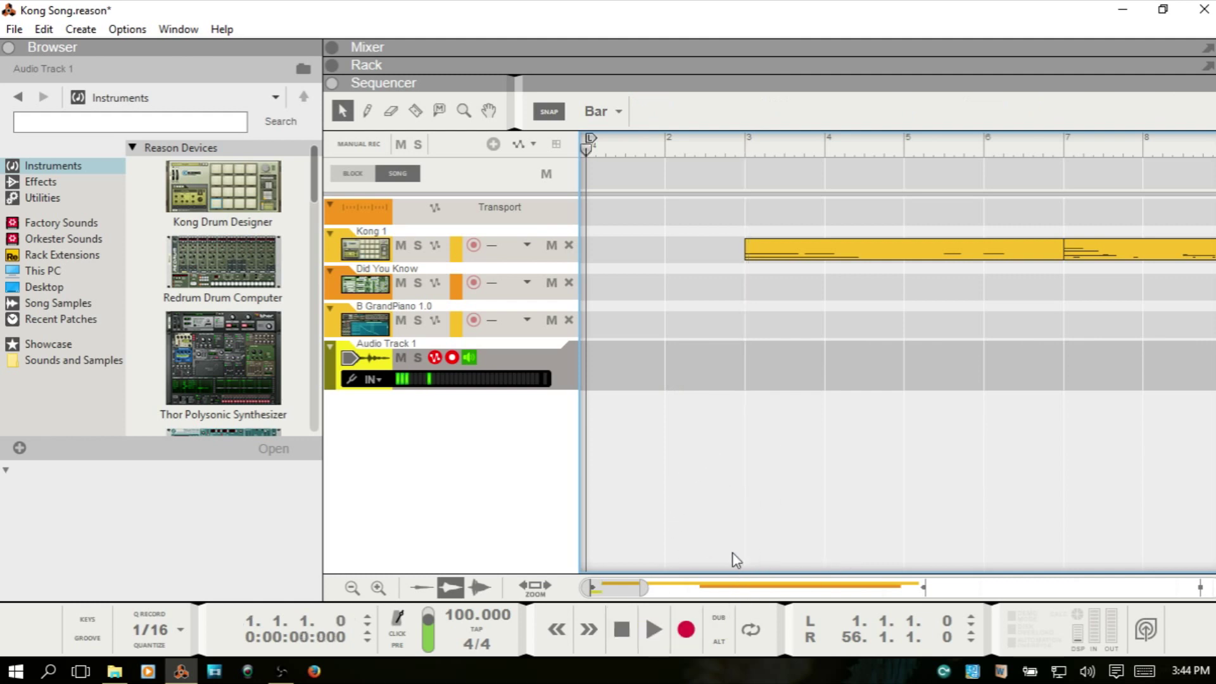
# Record a short new clip on Audio Track 1 and normalize its level.
pyautogui.click(688, 633)
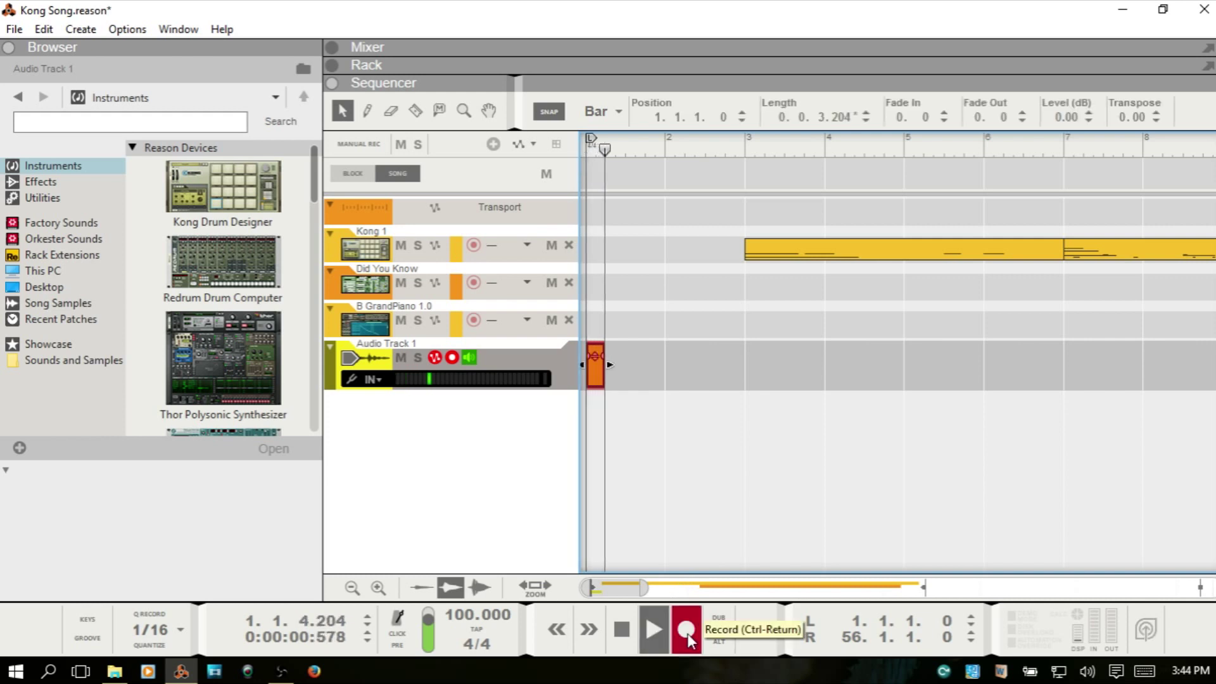
pyautogui.click(622, 629)
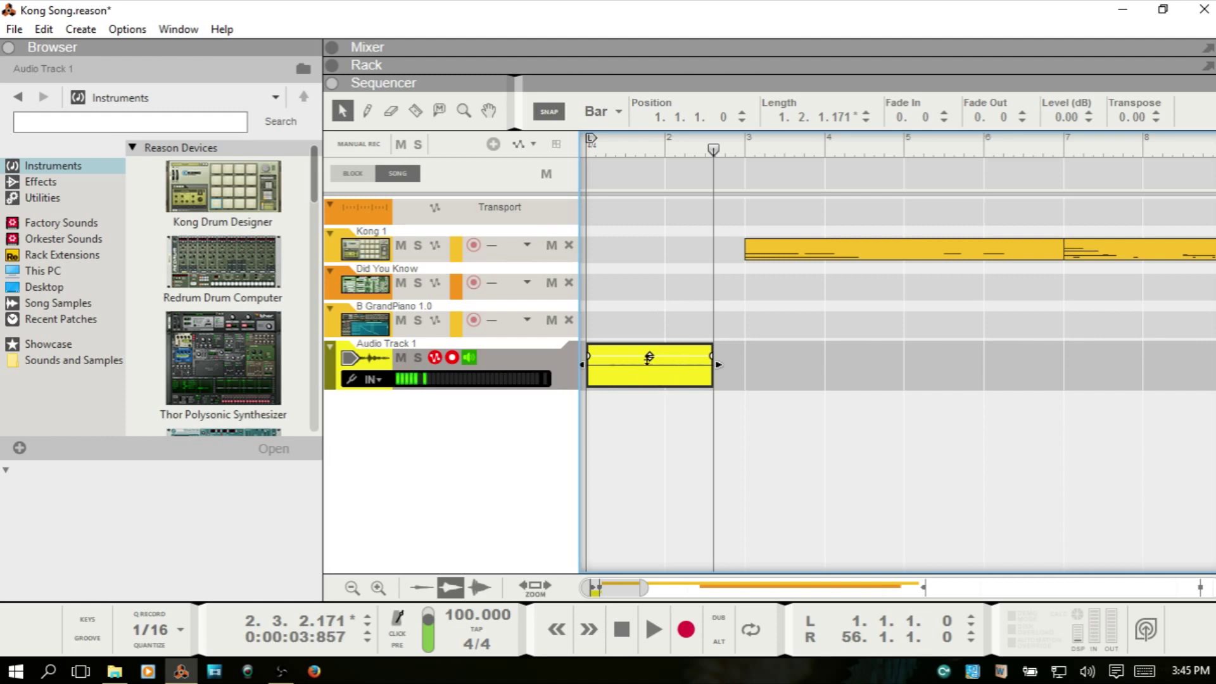
pyautogui.rightClick(653, 377)
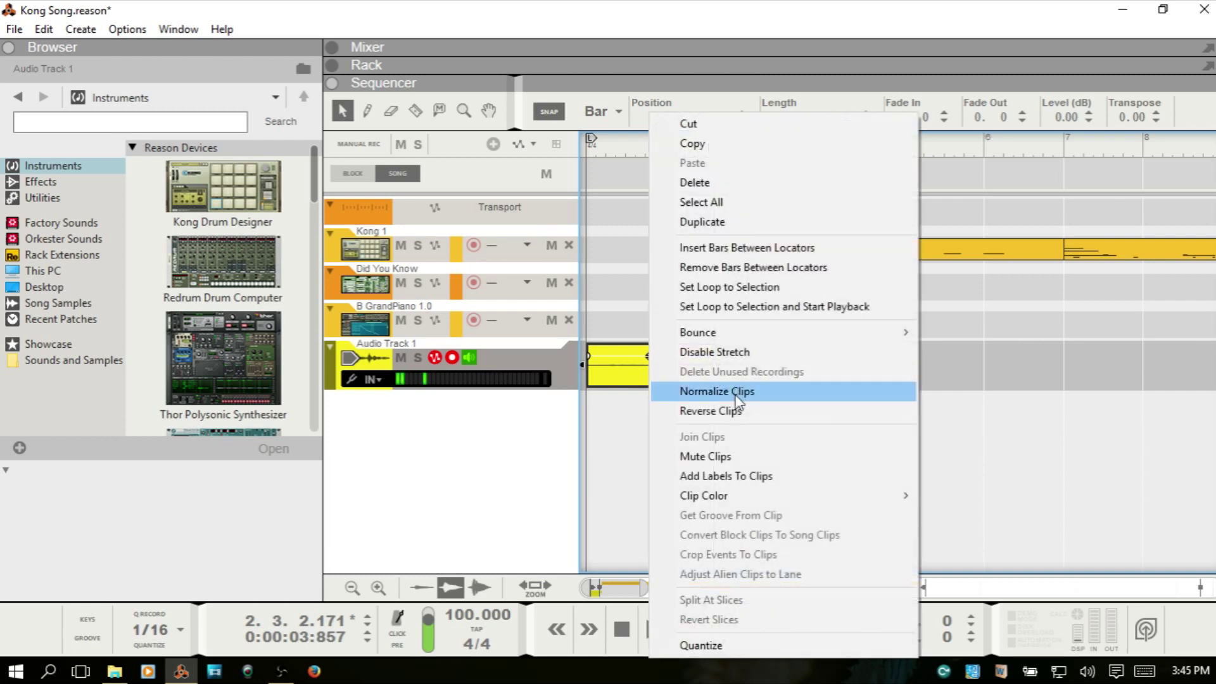
pyautogui.click(717, 391)
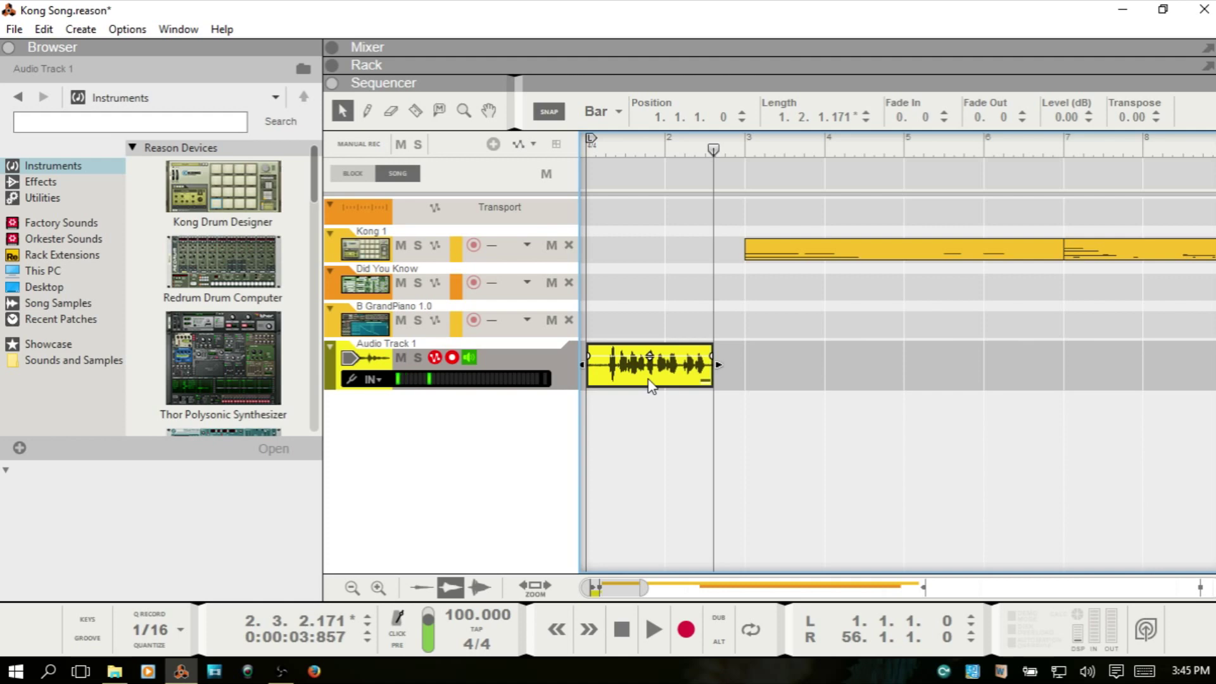
pyautogui.rightClick(651, 387)
pyautogui.moveTo(684, 341)
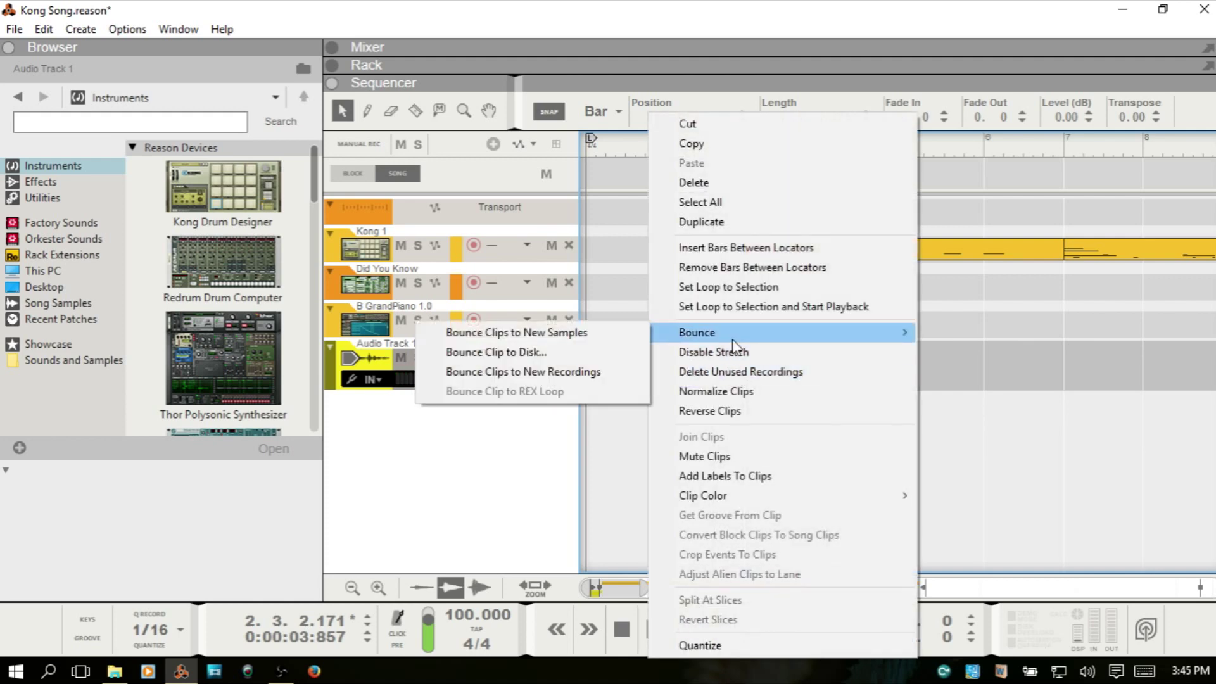
pyautogui.click(576, 355)
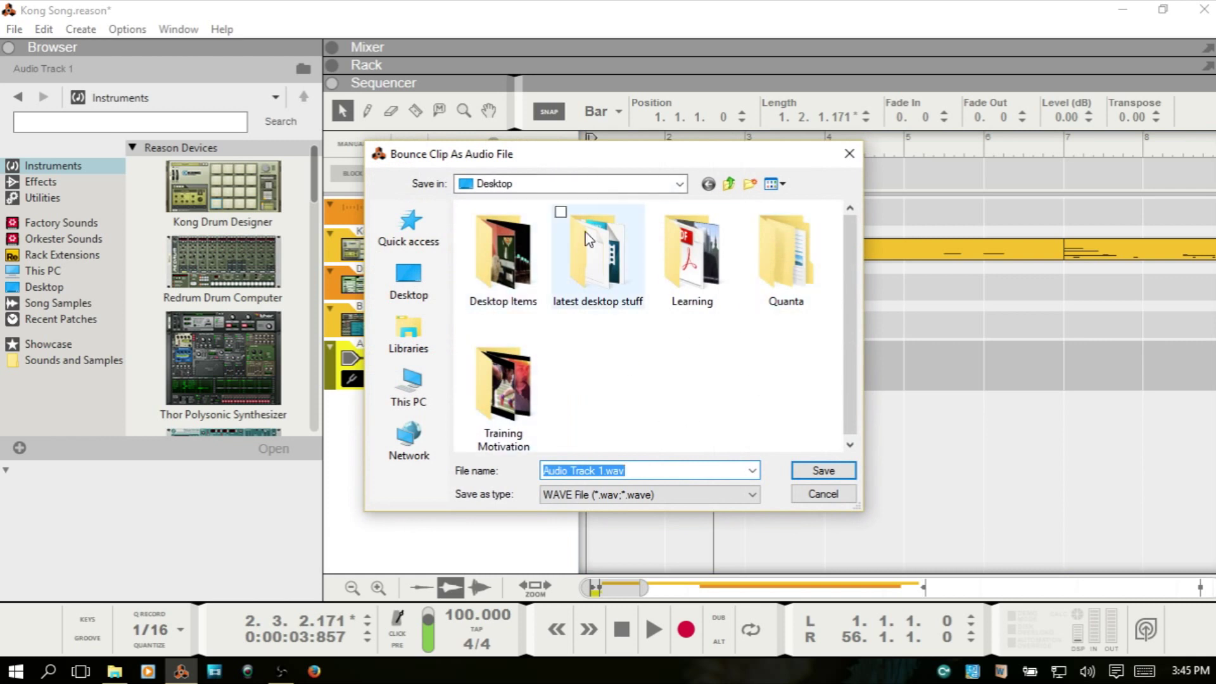
pyautogui.click(737, 499)
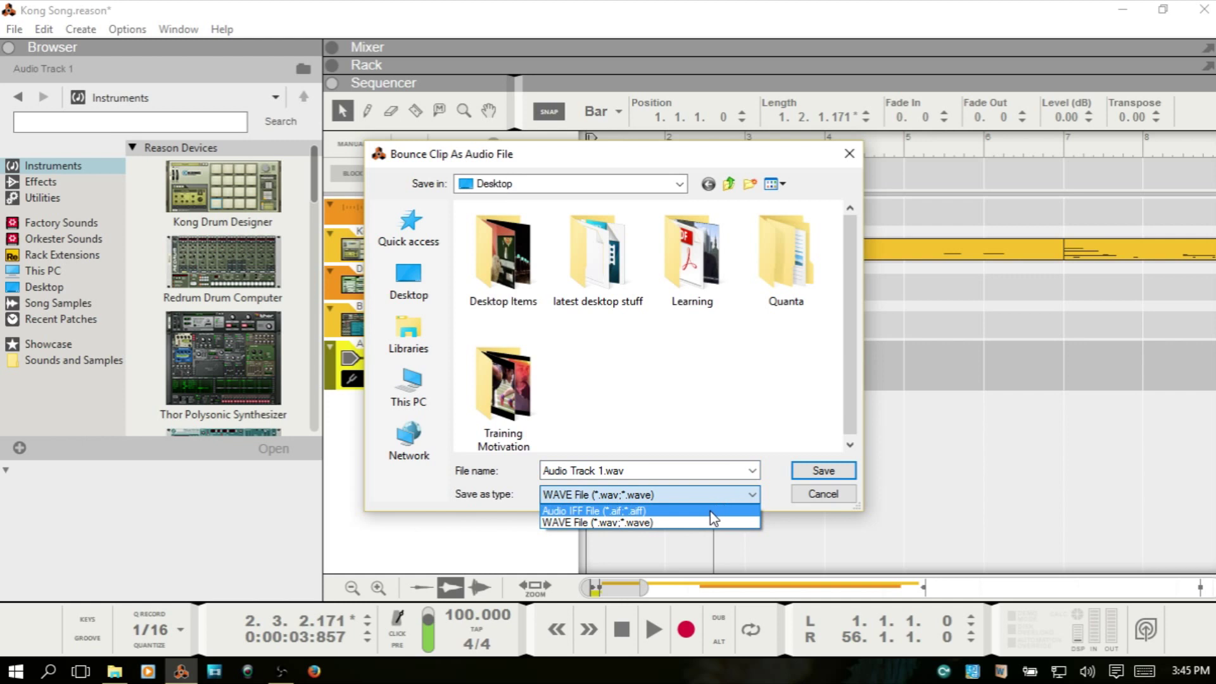
pyautogui.click(771, 475)
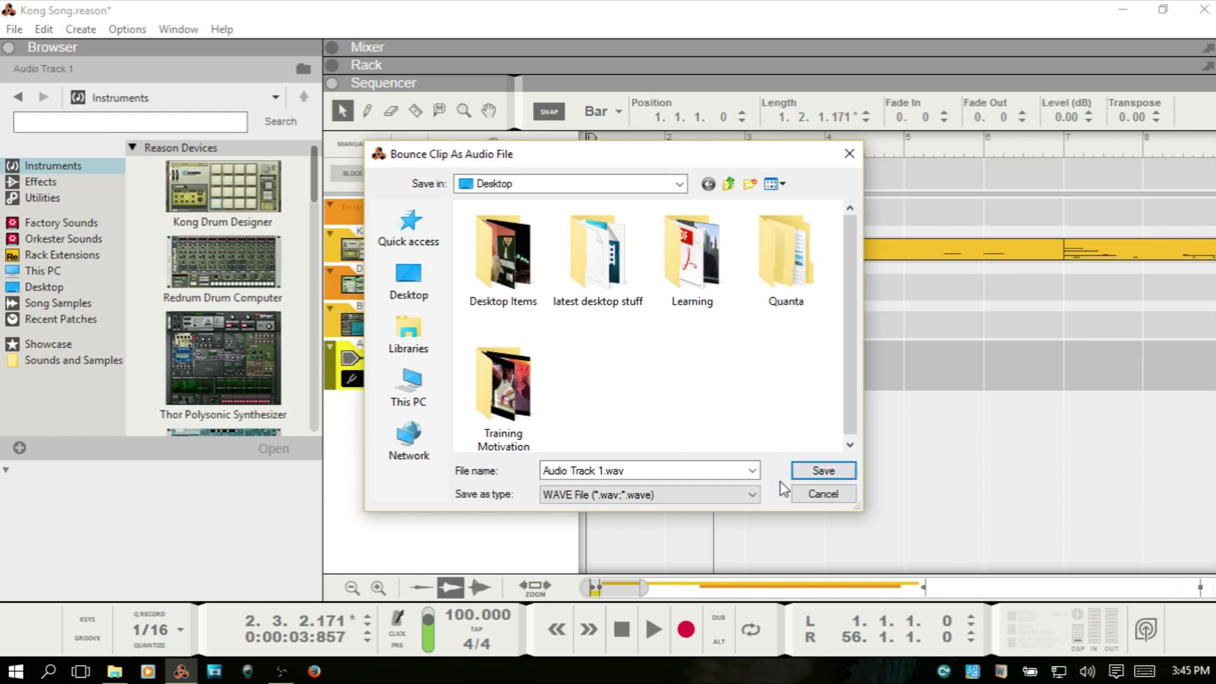
pyautogui.click(823, 494)
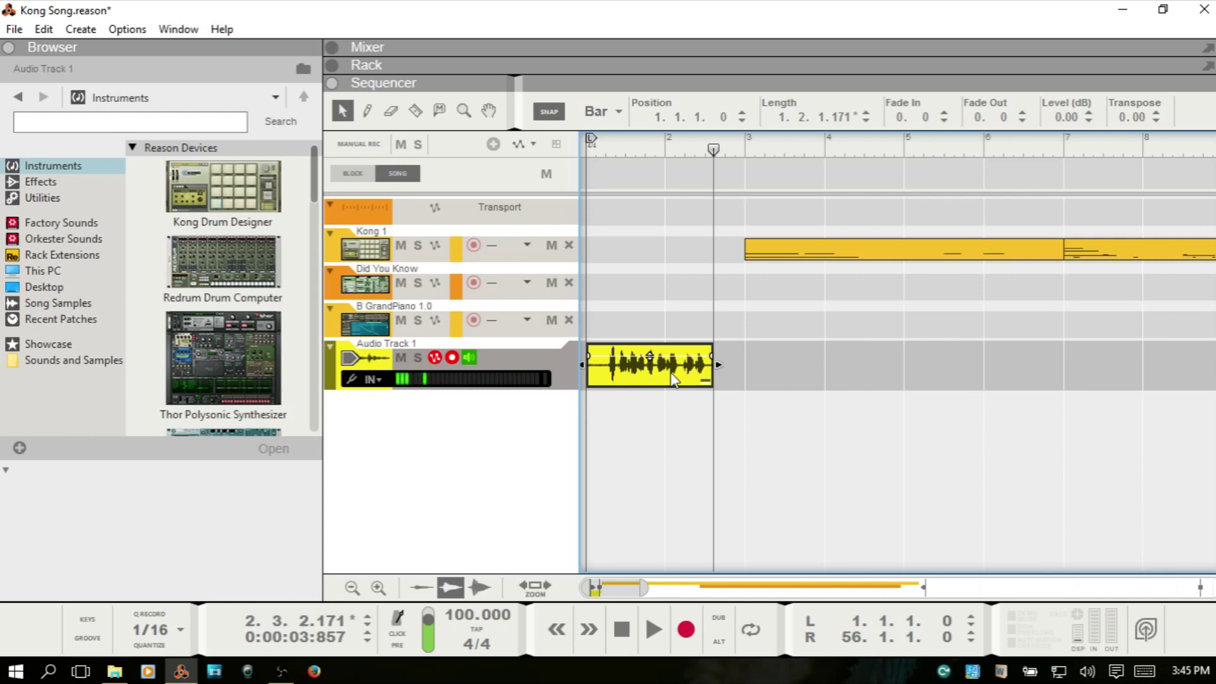
# Open File > Bounce Mixer Channels and tick Audio Track 1 among the channels to bounce.
pyautogui.click(14, 30)
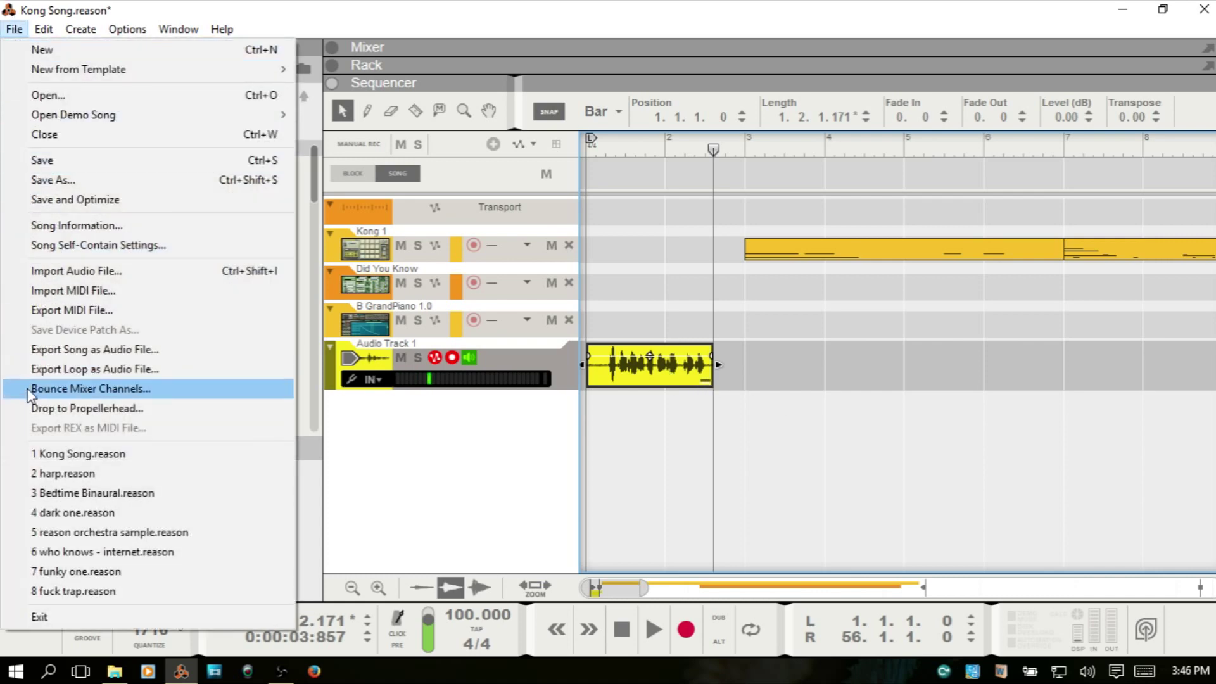
pyautogui.click(135, 389)
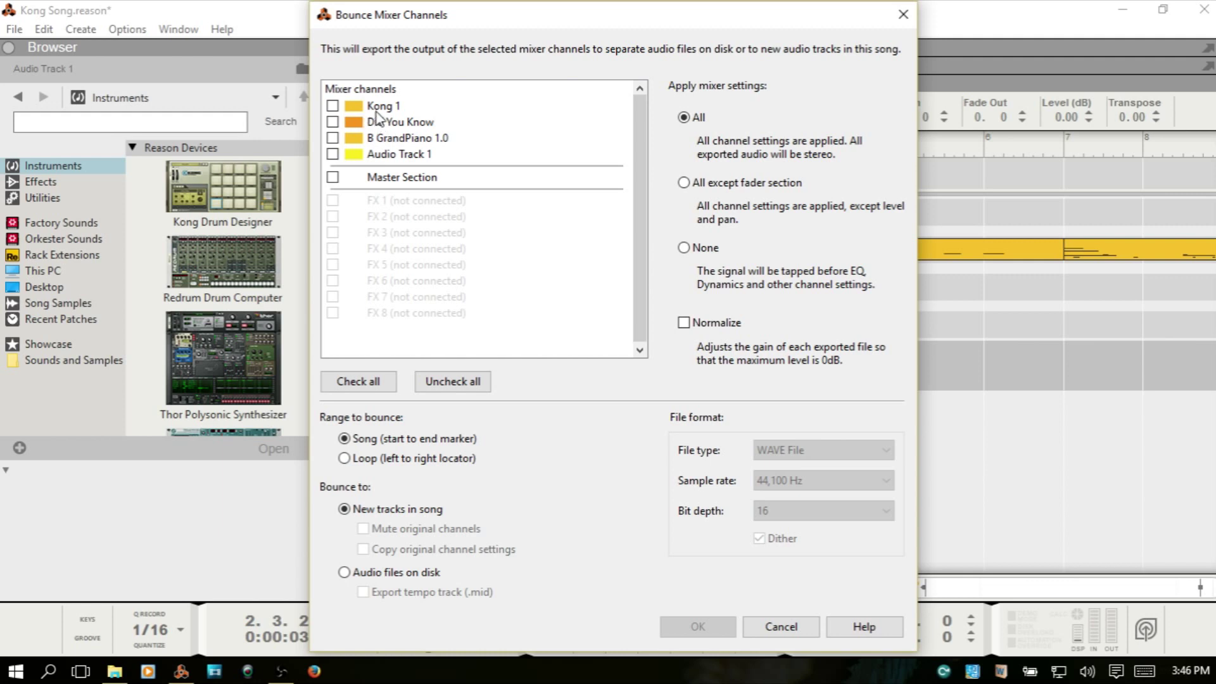
pyautogui.click(333, 106)
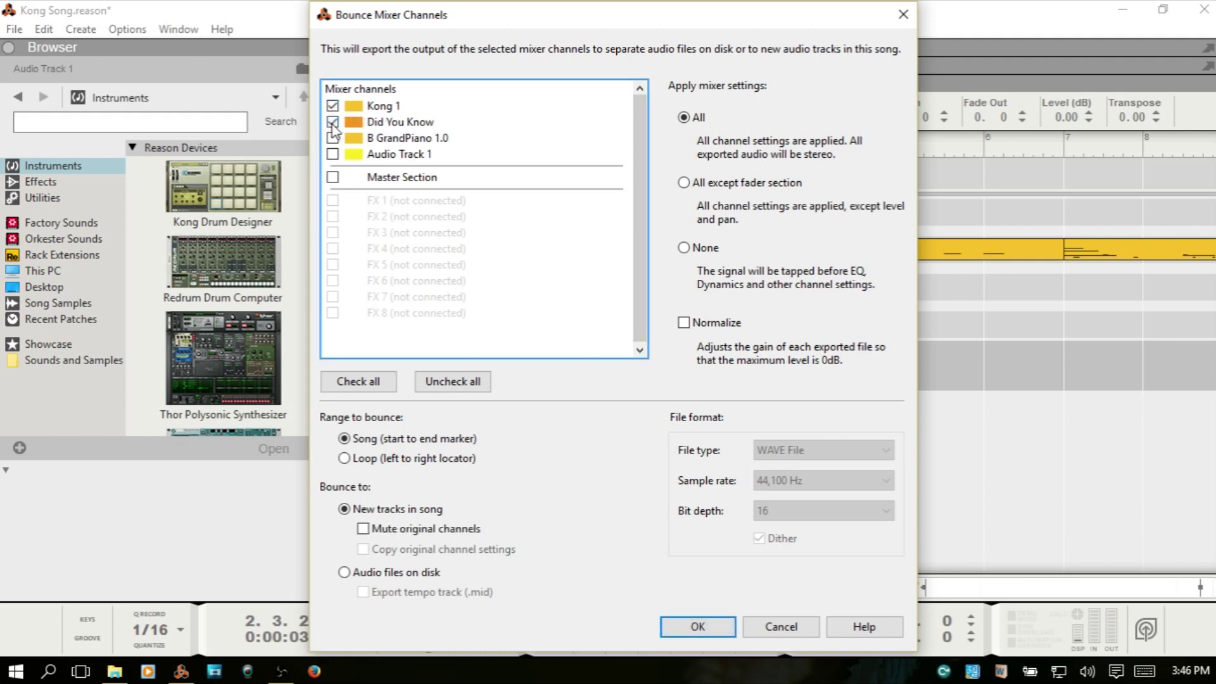
pyautogui.click(333, 137)
pyautogui.click(333, 138)
pyautogui.click(332, 122)
# Untick Kong 1 so only Audio Track 1 is bounced.
pyautogui.click(333, 107)
# Bounce to audio files on disk as WAVE, 44,100 Hz, 16-bit, with dither on.
pyautogui.click(347, 574)
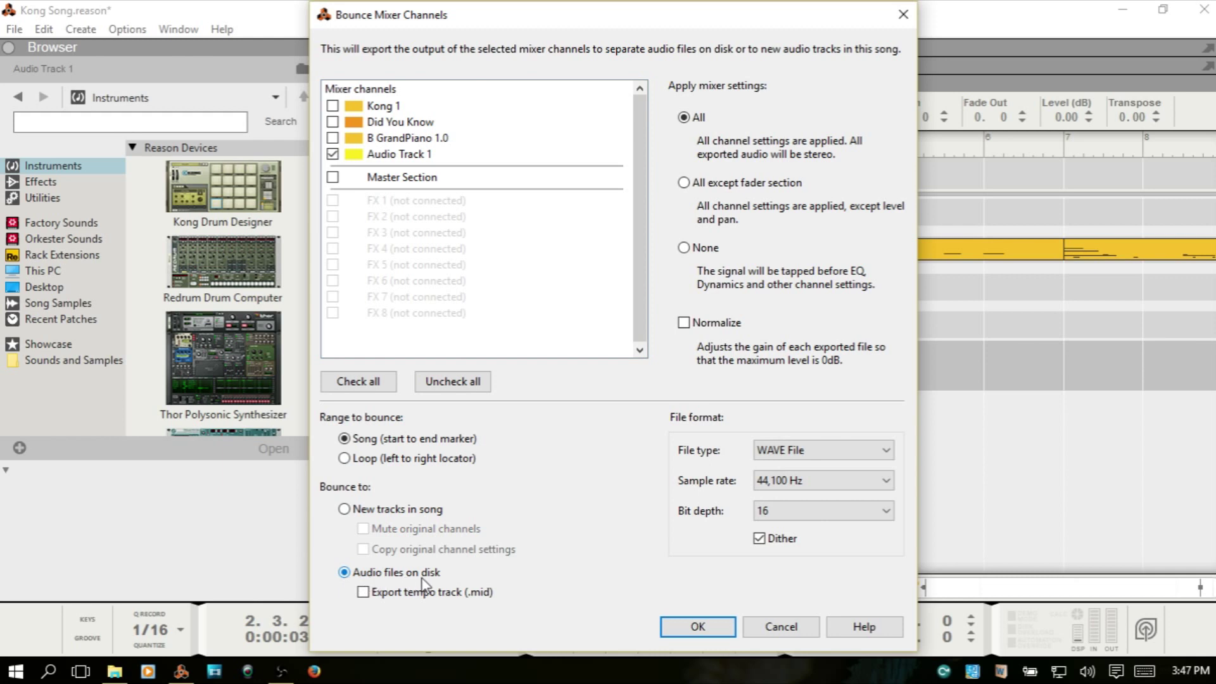
pyautogui.click(836, 455)
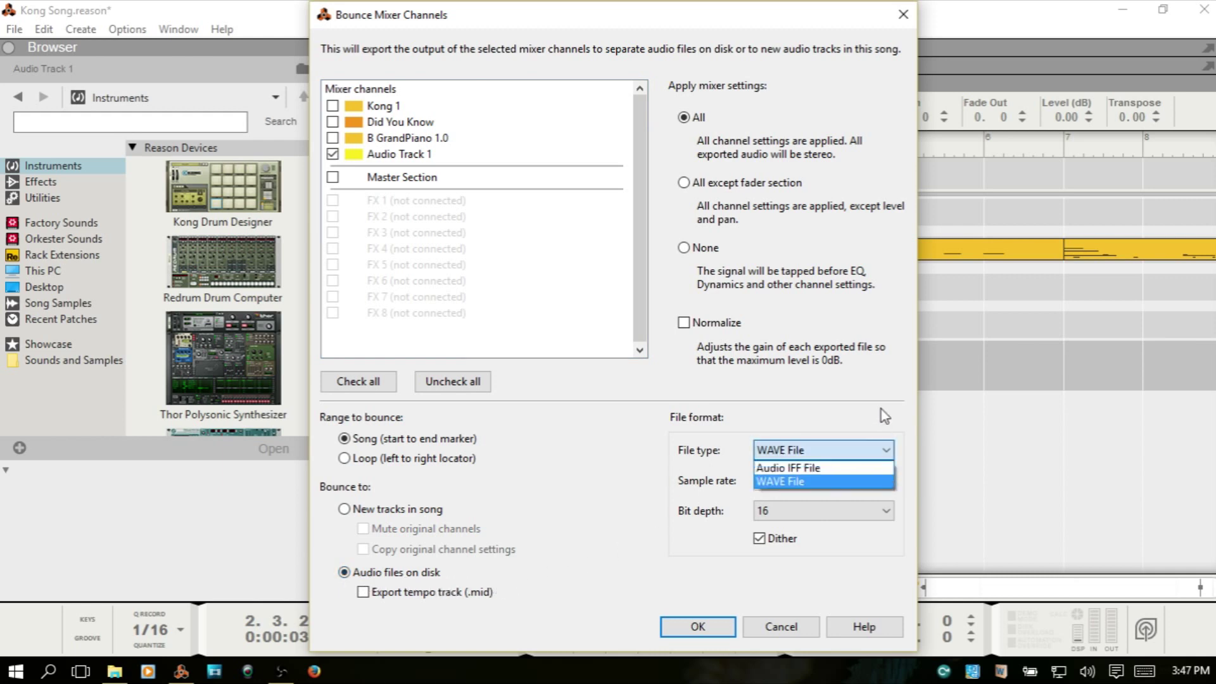
pyautogui.click(884, 416)
pyautogui.click(857, 484)
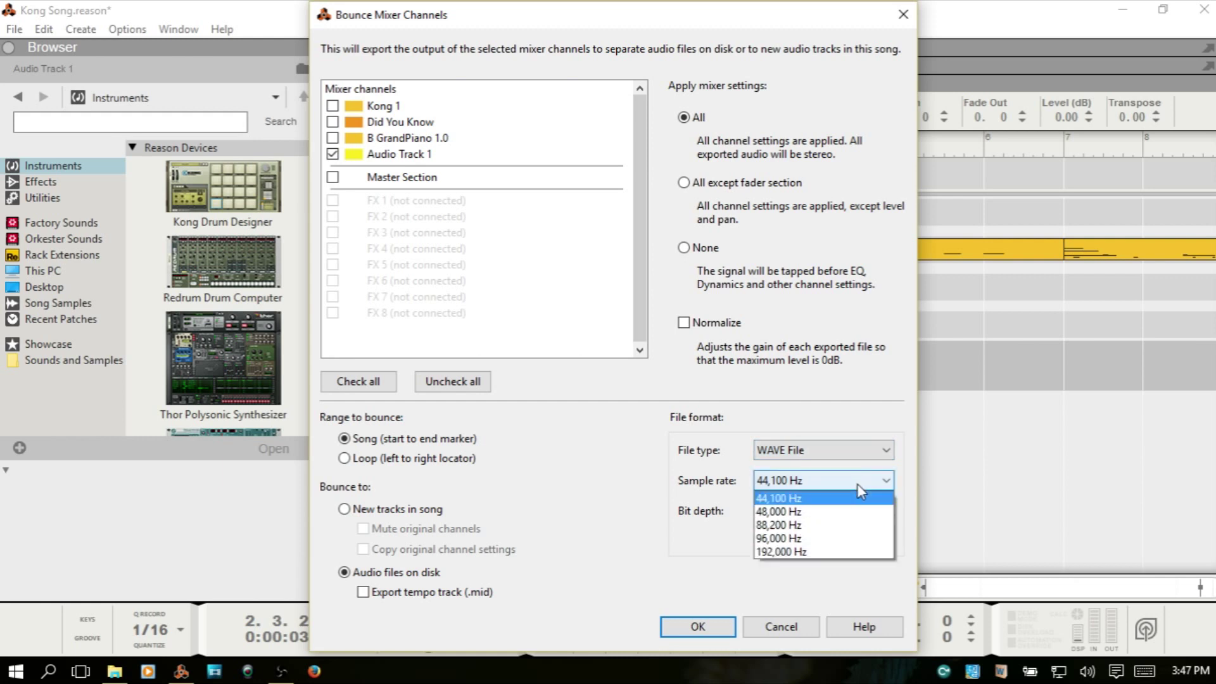
pyautogui.click(904, 438)
pyautogui.click(874, 510)
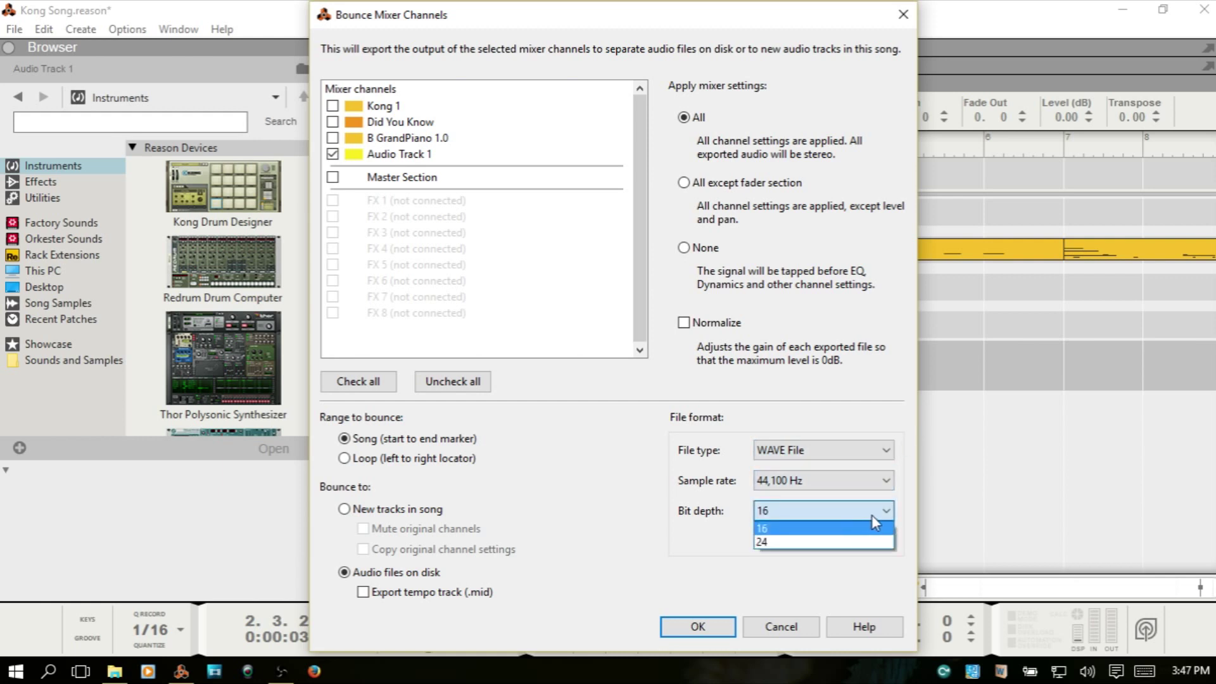
pyautogui.click(902, 511)
pyautogui.click(759, 538)
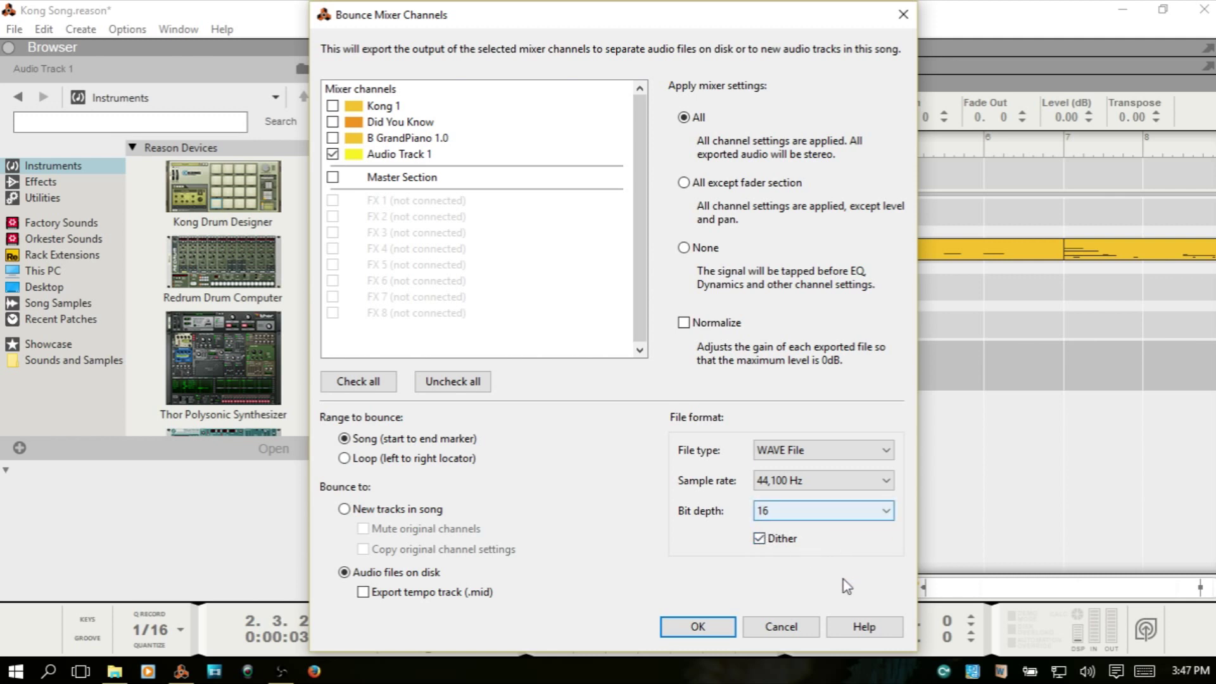
# Cancel the channel bounce and glance at the audio clip's Bounce options without running any.
pyautogui.click(780, 627)
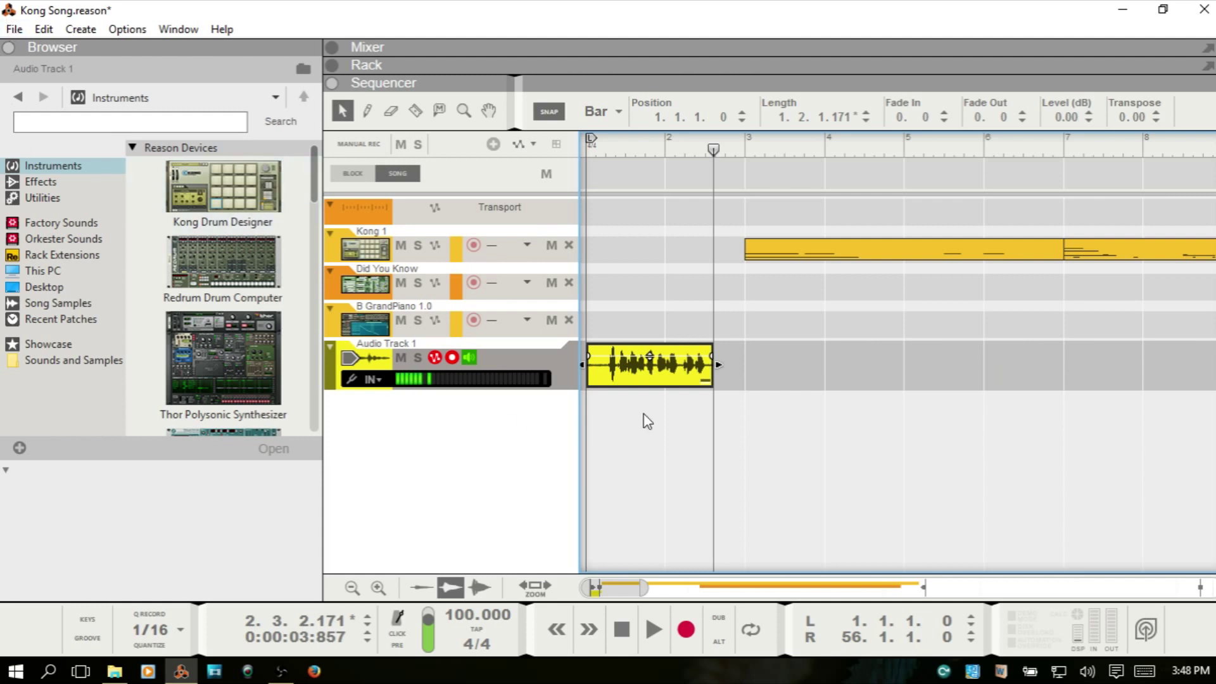
pyautogui.rightClick(666, 363)
pyautogui.moveTo(799, 338)
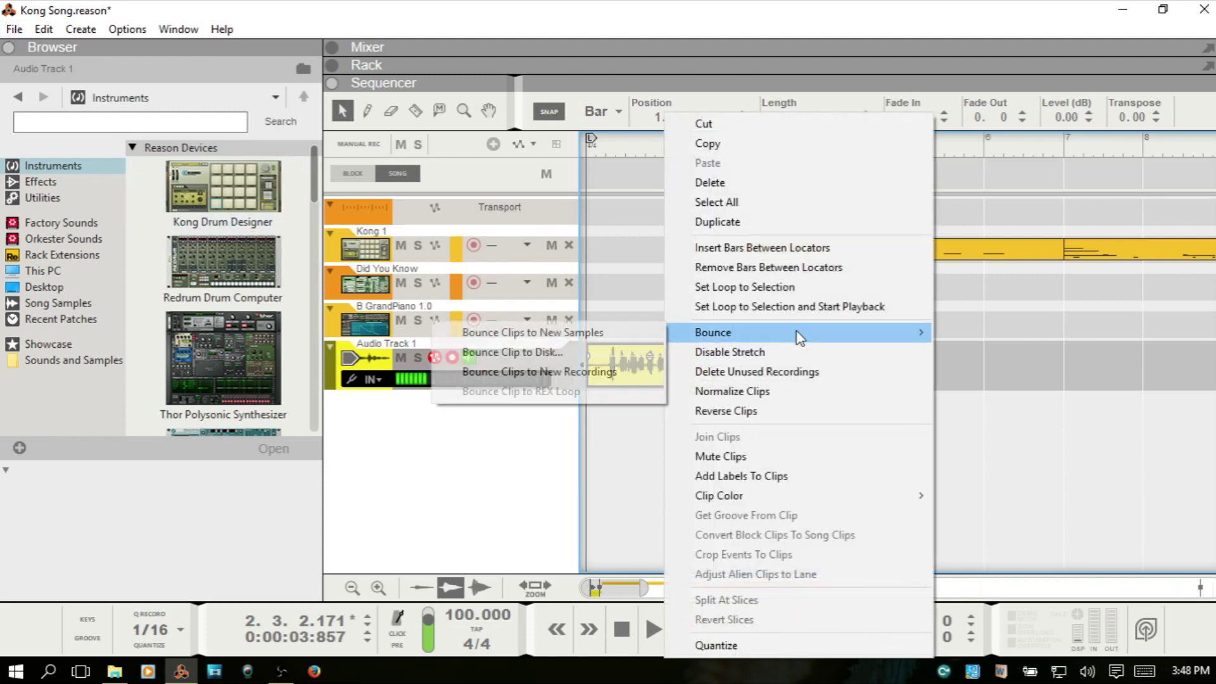
pyautogui.click(423, 483)
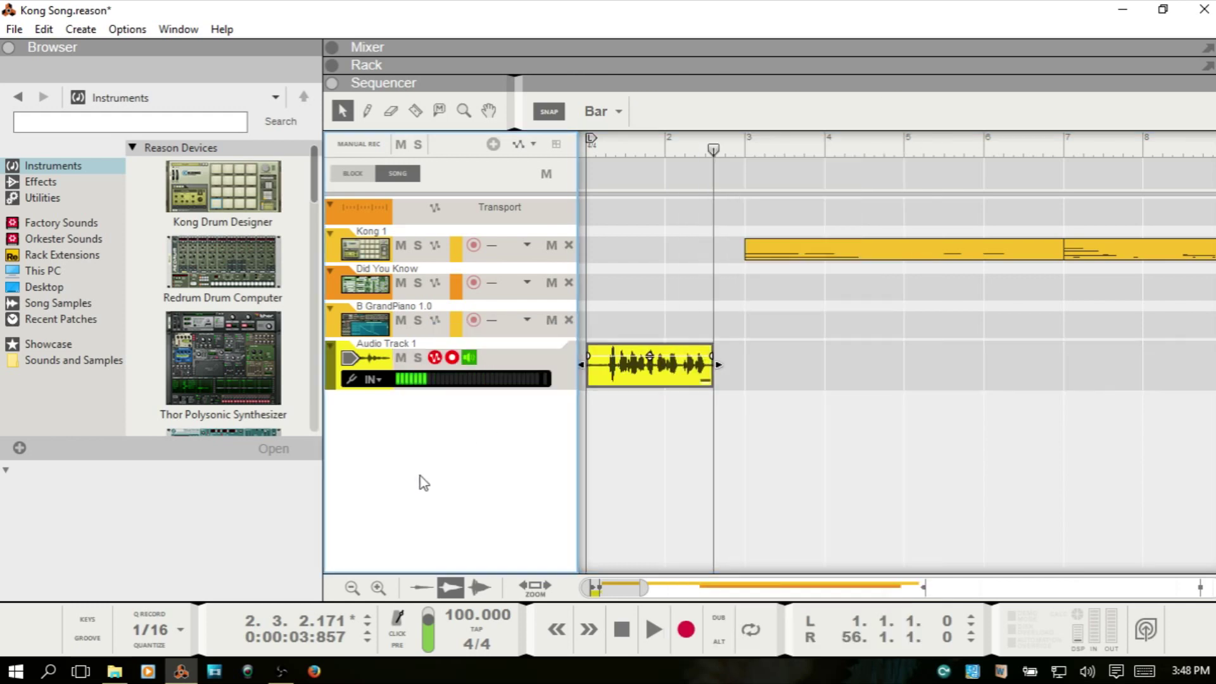
# Reopen File > Bounce Mixer Channels, then cancel it again without bouncing.
pyautogui.click(14, 30)
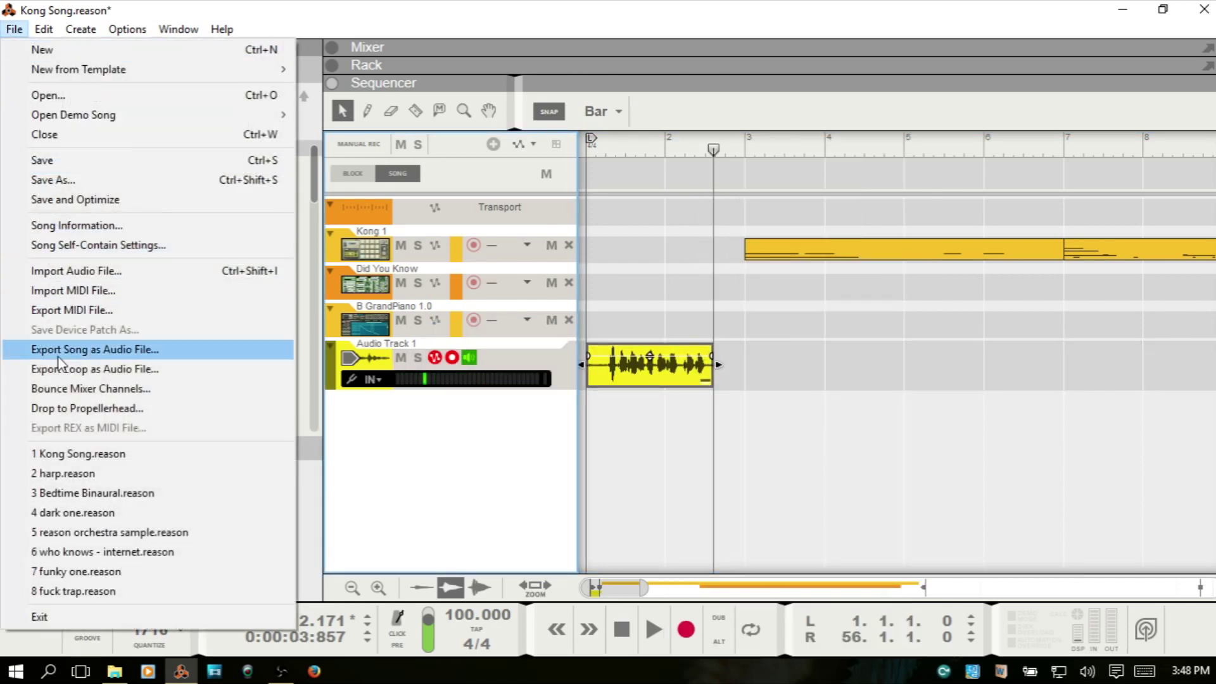
pyautogui.click(172, 395)
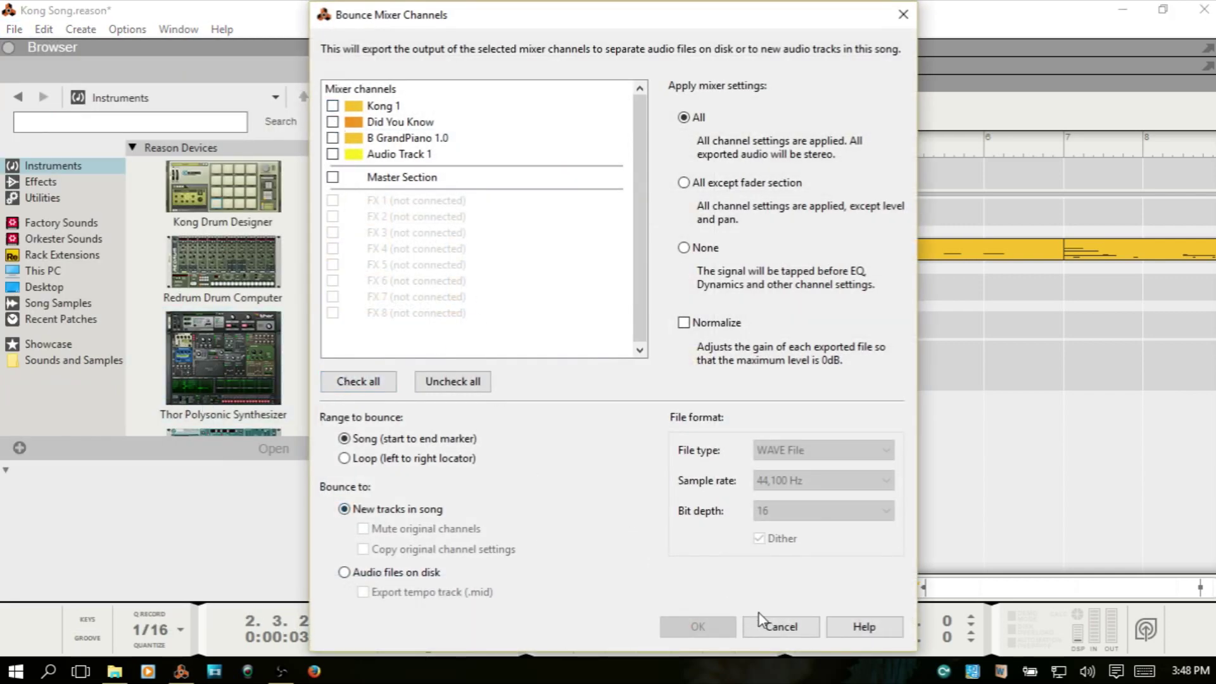
pyautogui.click(781, 628)
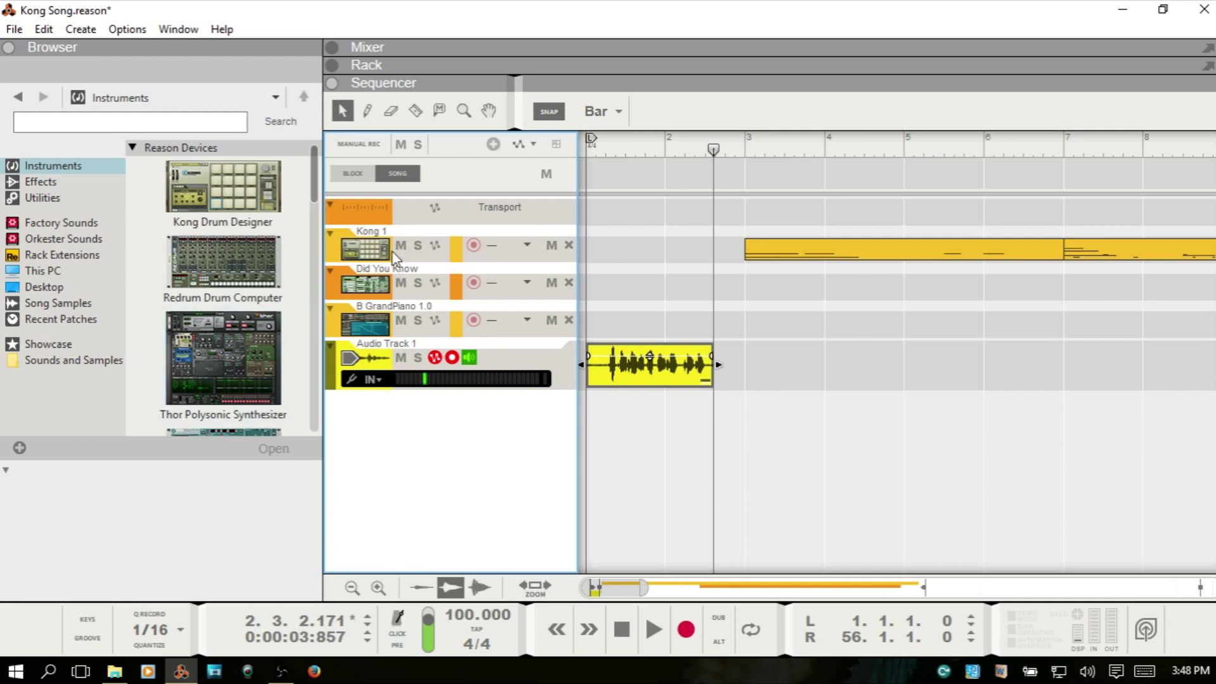
# Show the rack from the Kong 1 track and list Song Samples in the browser.
pyautogui.click(421, 255)
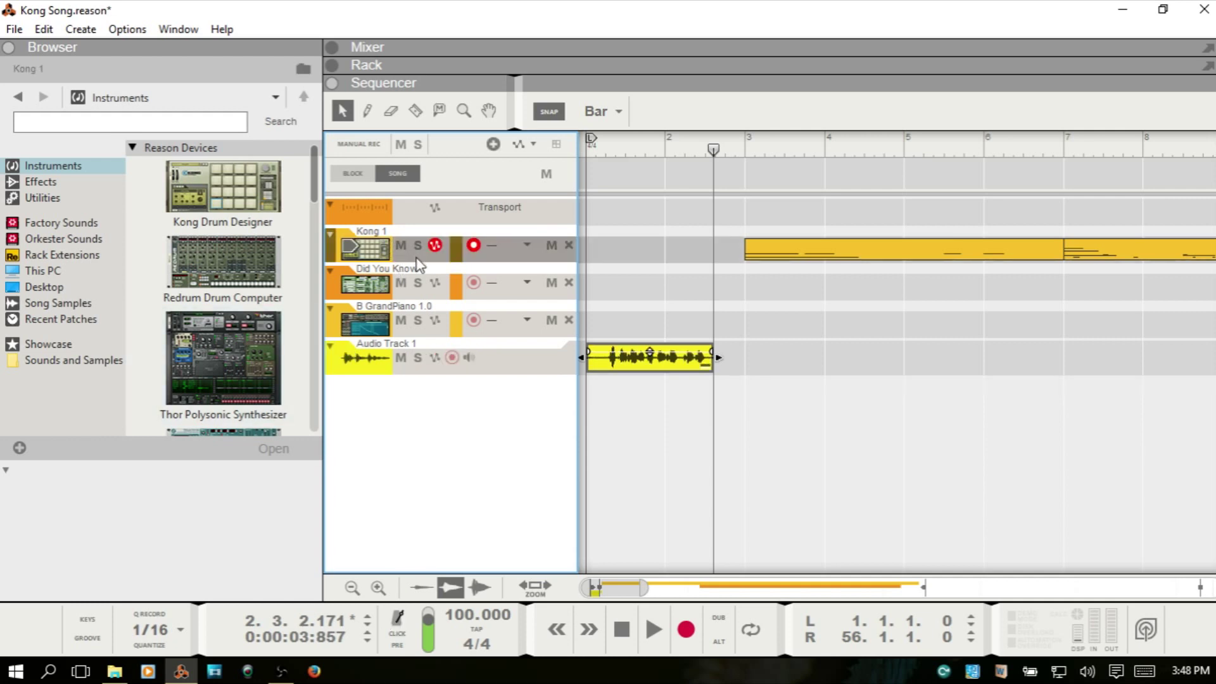
pyautogui.doubleClick(369, 265)
pyautogui.scroll(5, 614, 244)
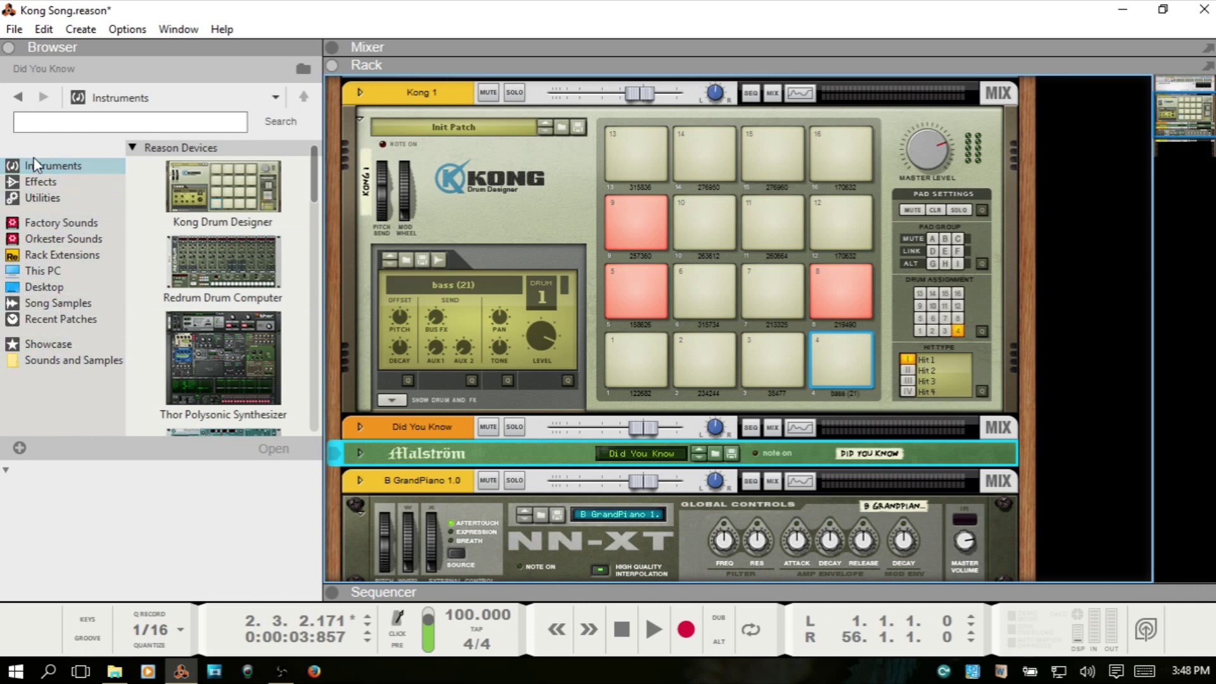
pyautogui.click(48, 305)
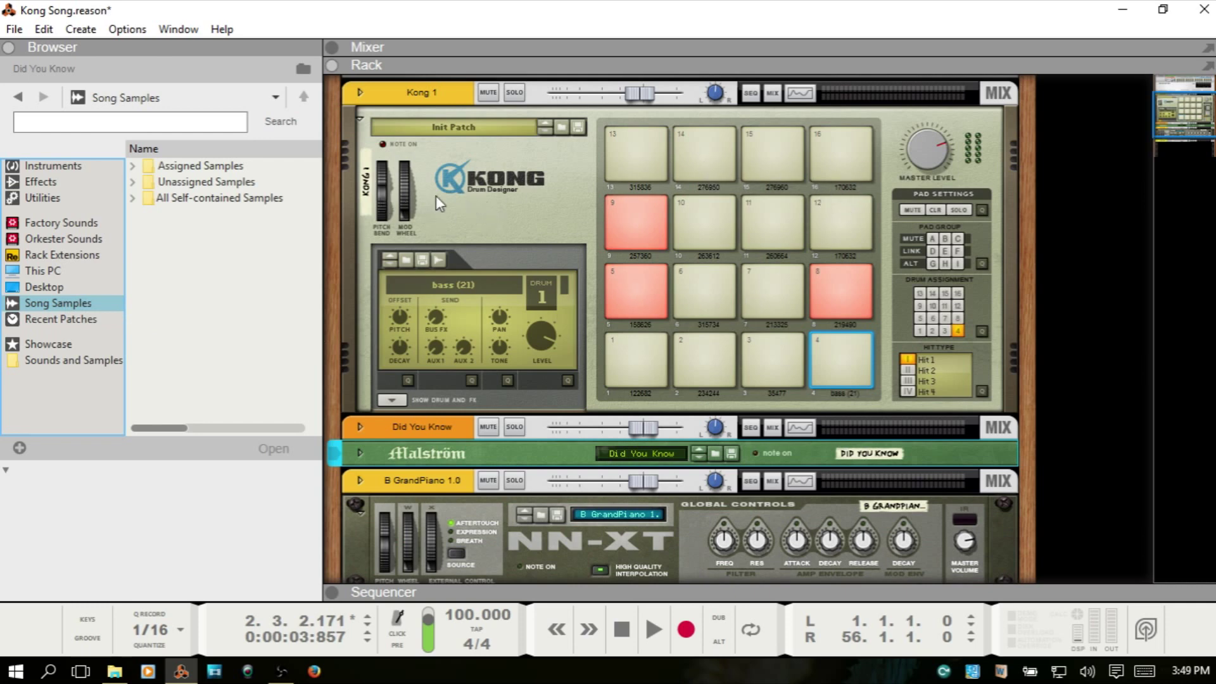
pyautogui.click(133, 167)
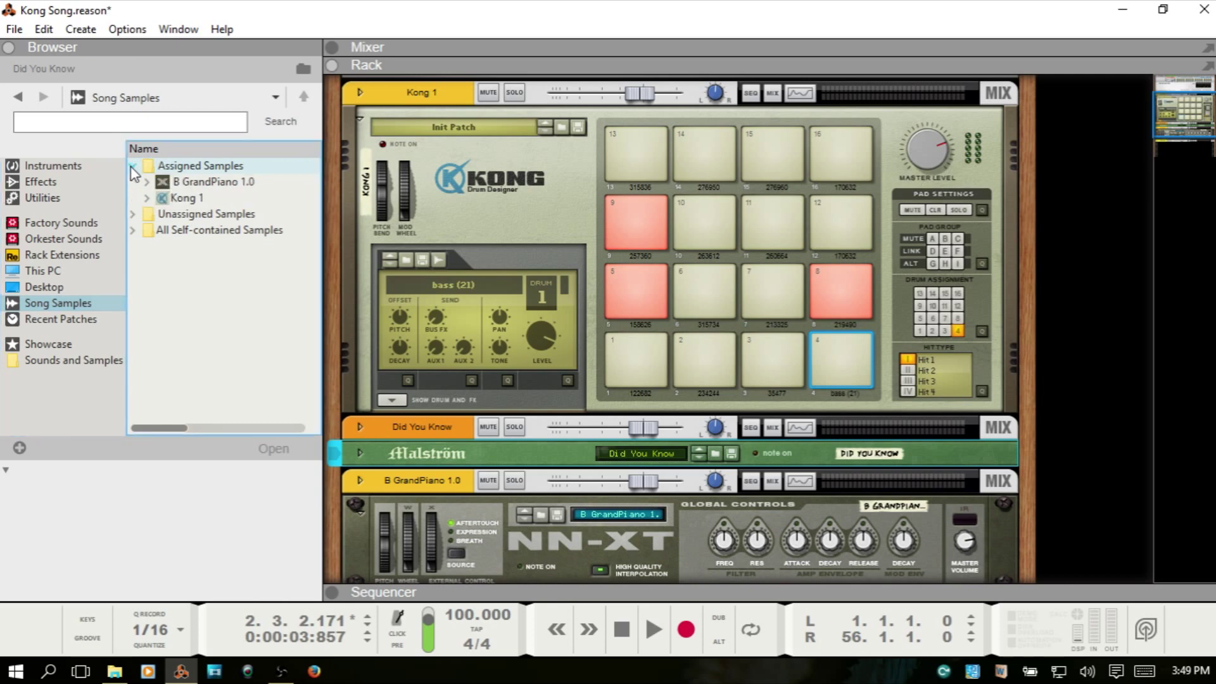
pyautogui.click(147, 199)
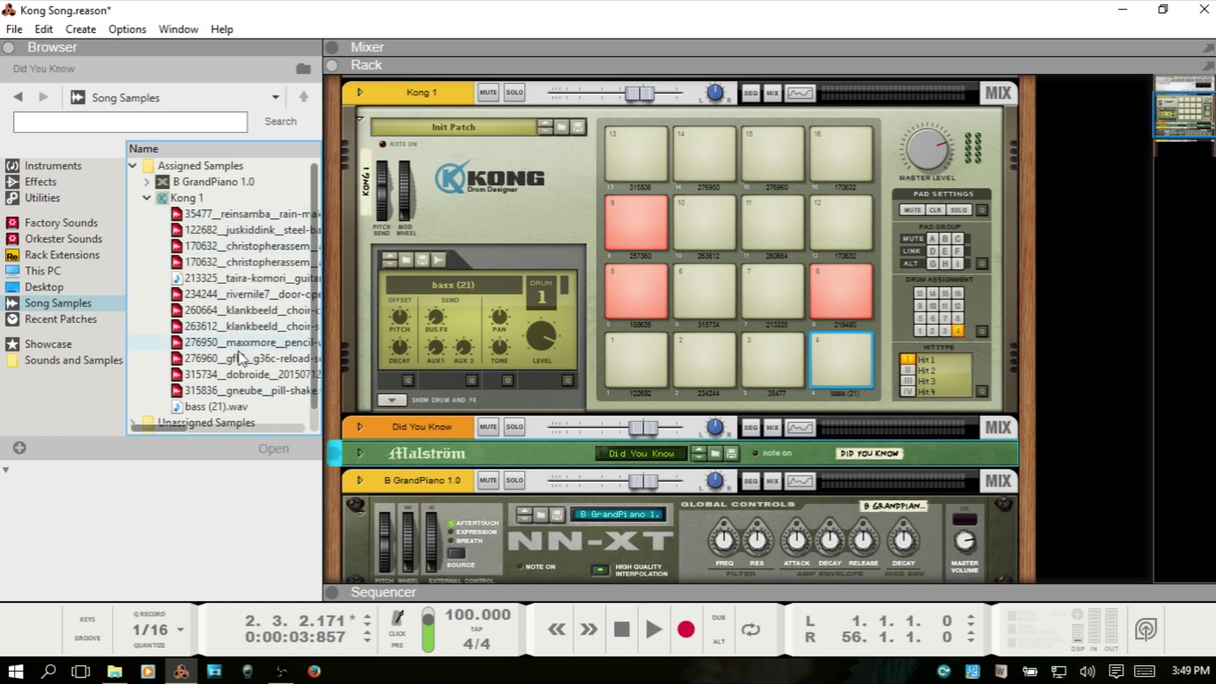
pyautogui.rightClick(234, 216)
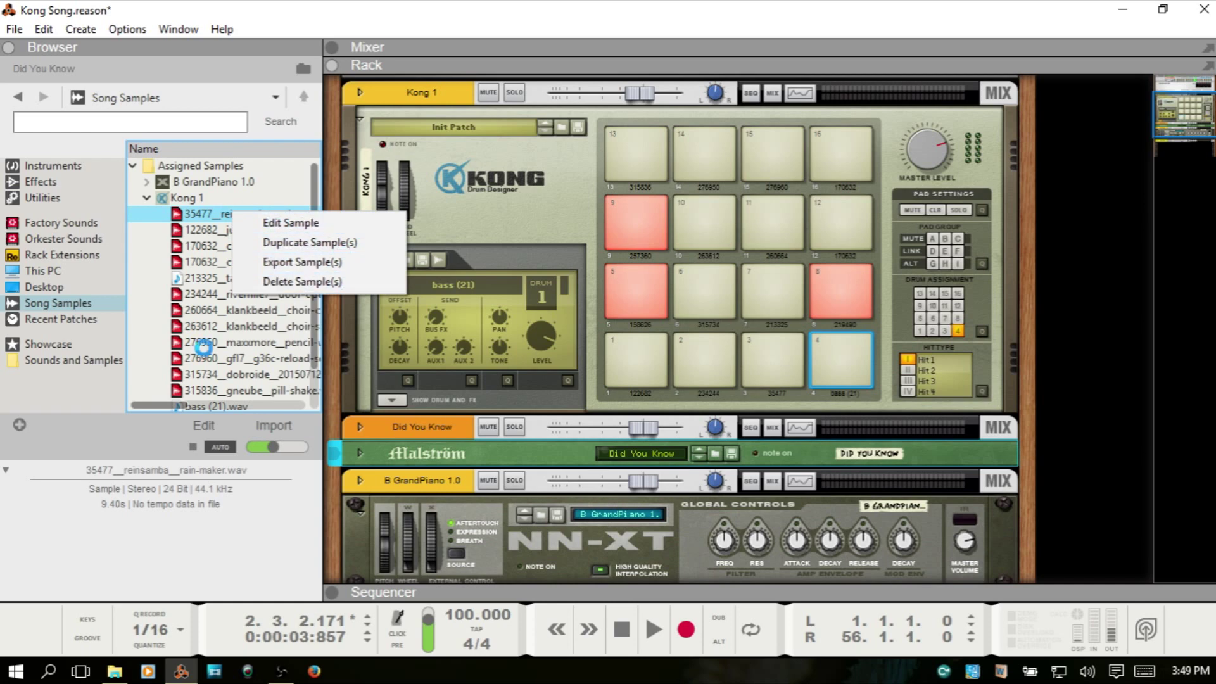
pyautogui.click(153, 447)
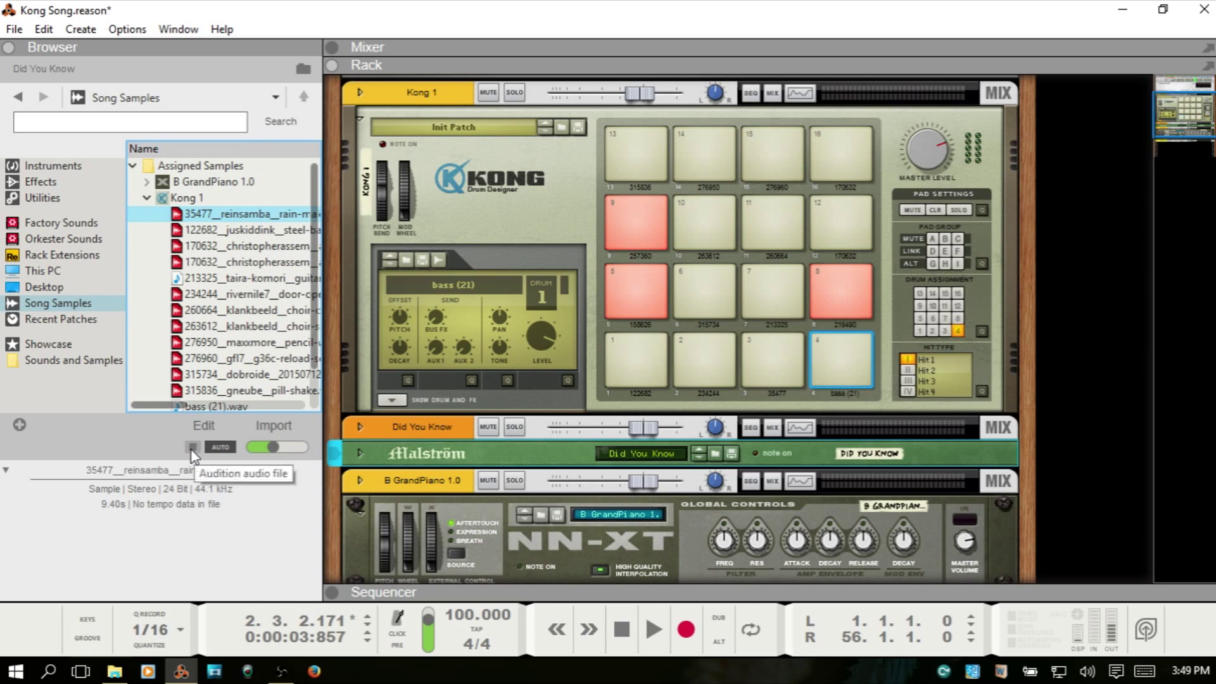
pyautogui.click(192, 450)
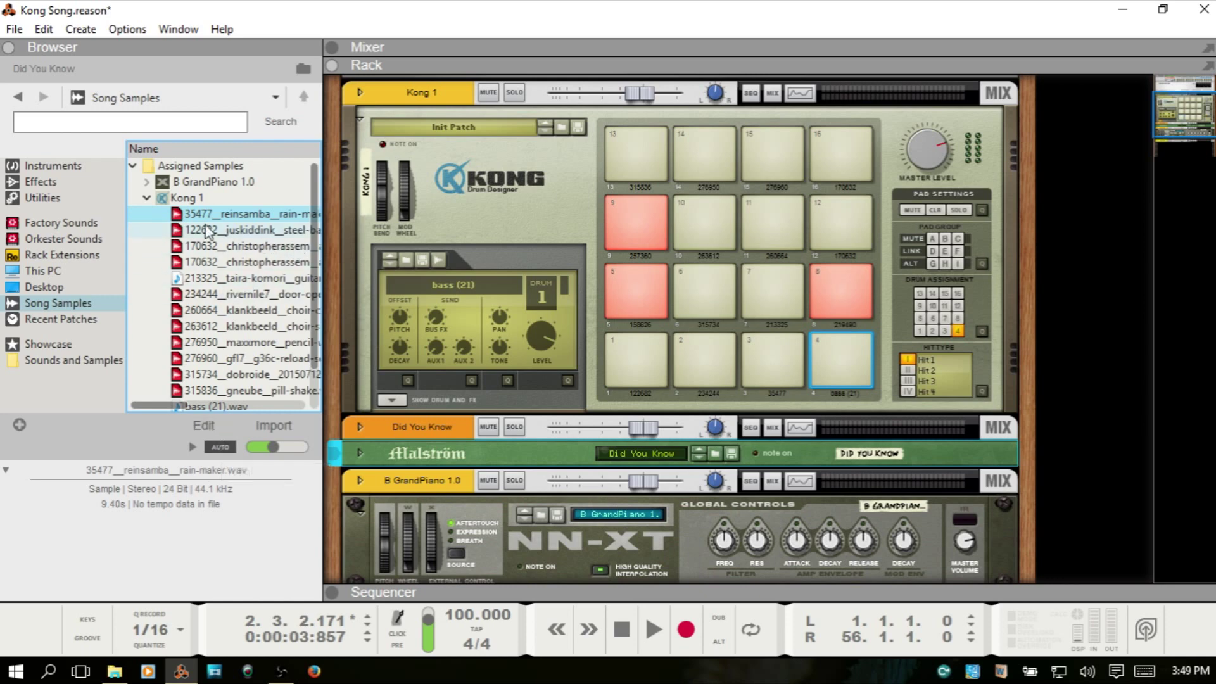
pyautogui.click(147, 200)
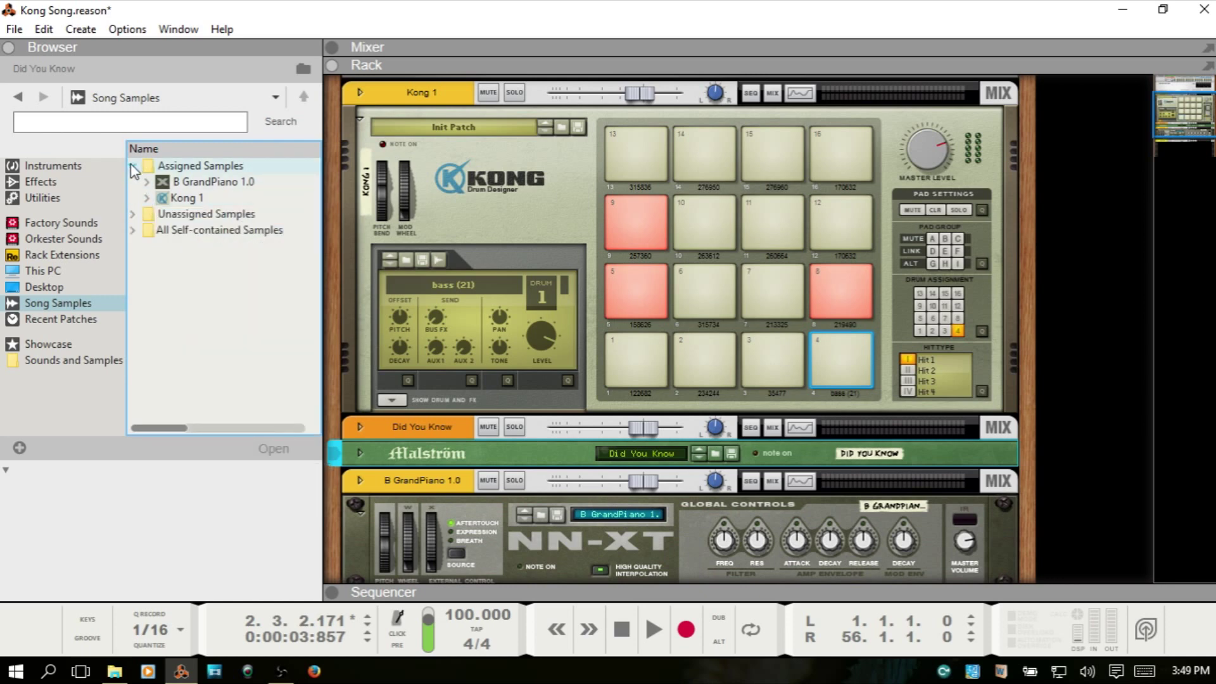
pyautogui.click(132, 166)
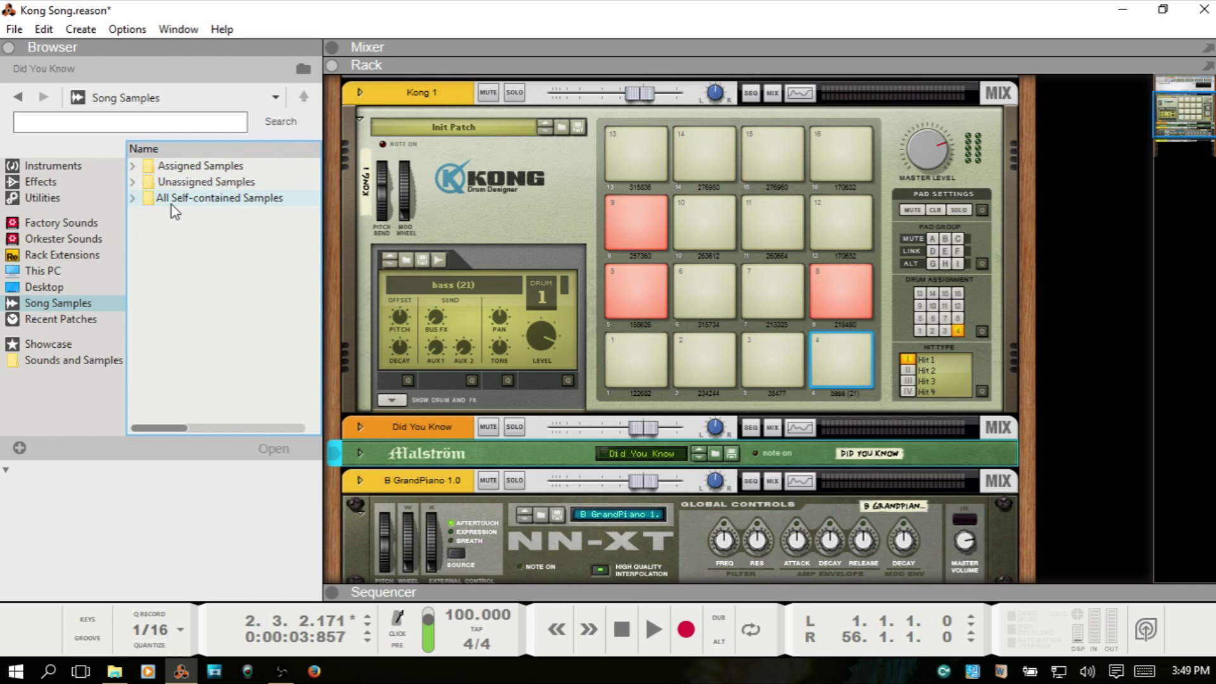
pyautogui.click(132, 201)
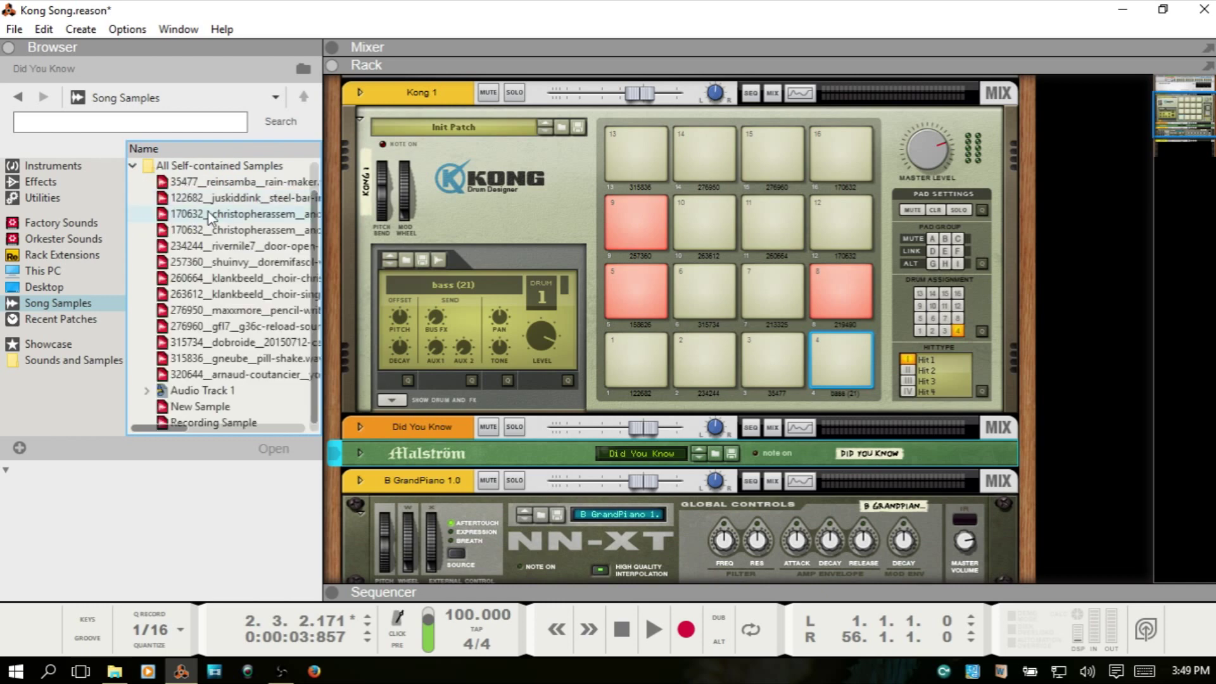
pyautogui.scroll(-1, 240, 206)
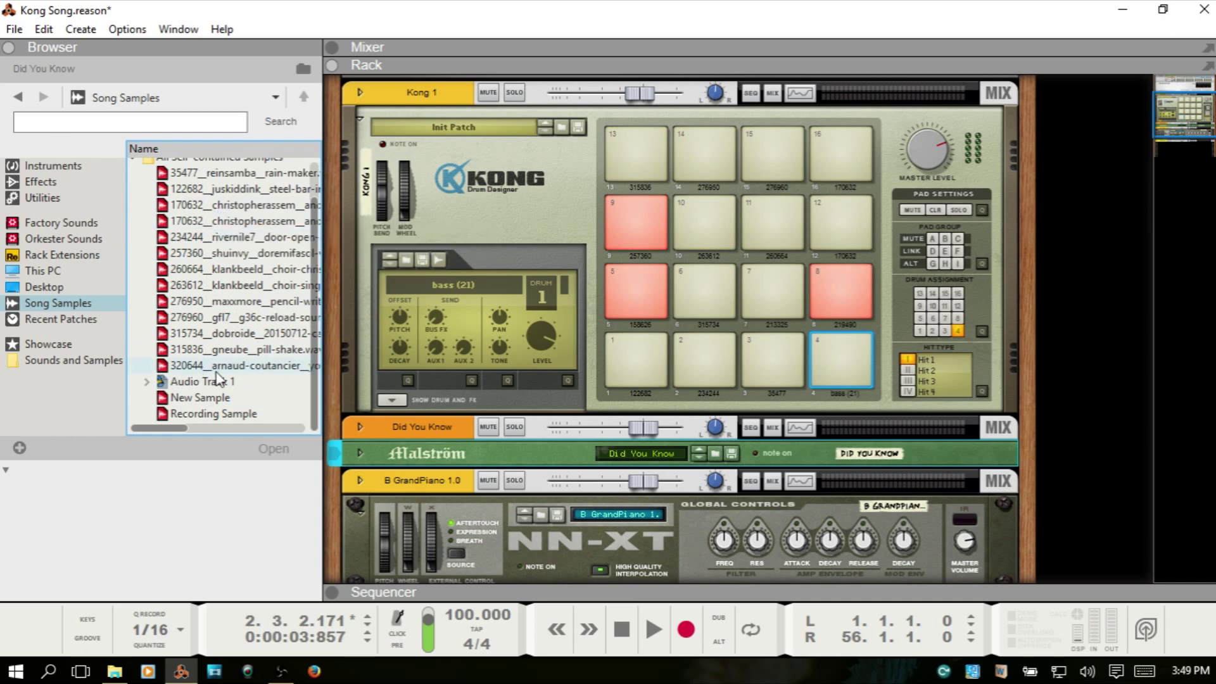
pyautogui.scroll(1, 225, 304)
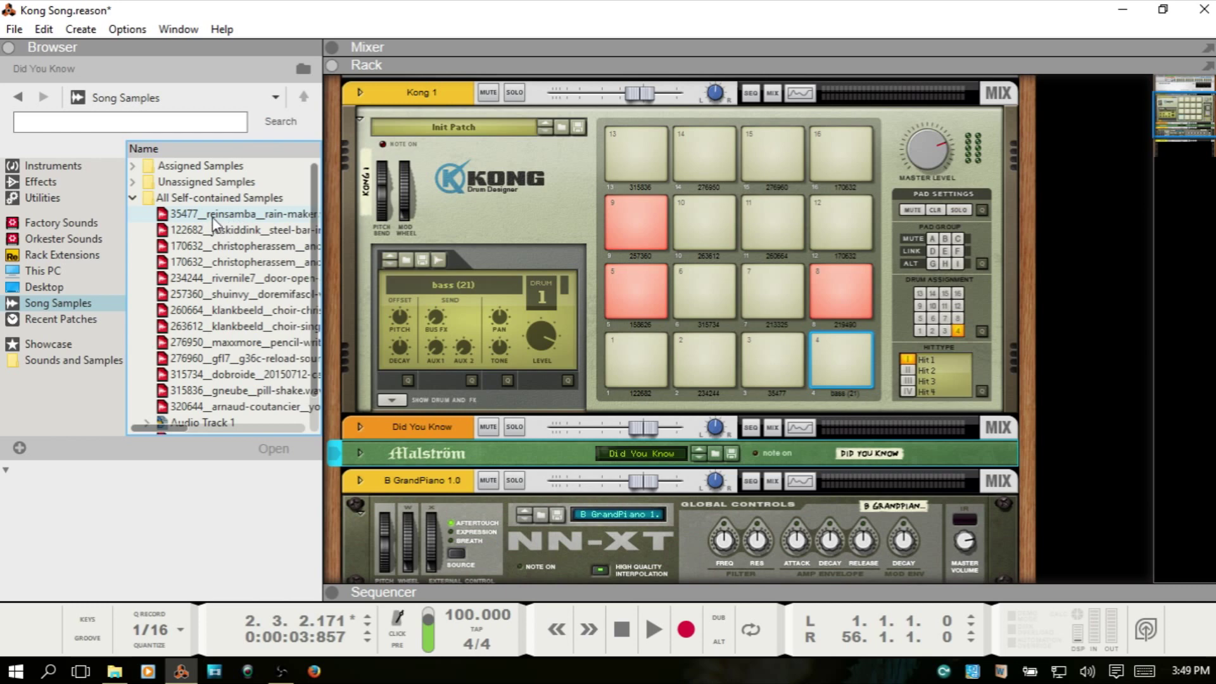
pyautogui.scroll(-1, 225, 251)
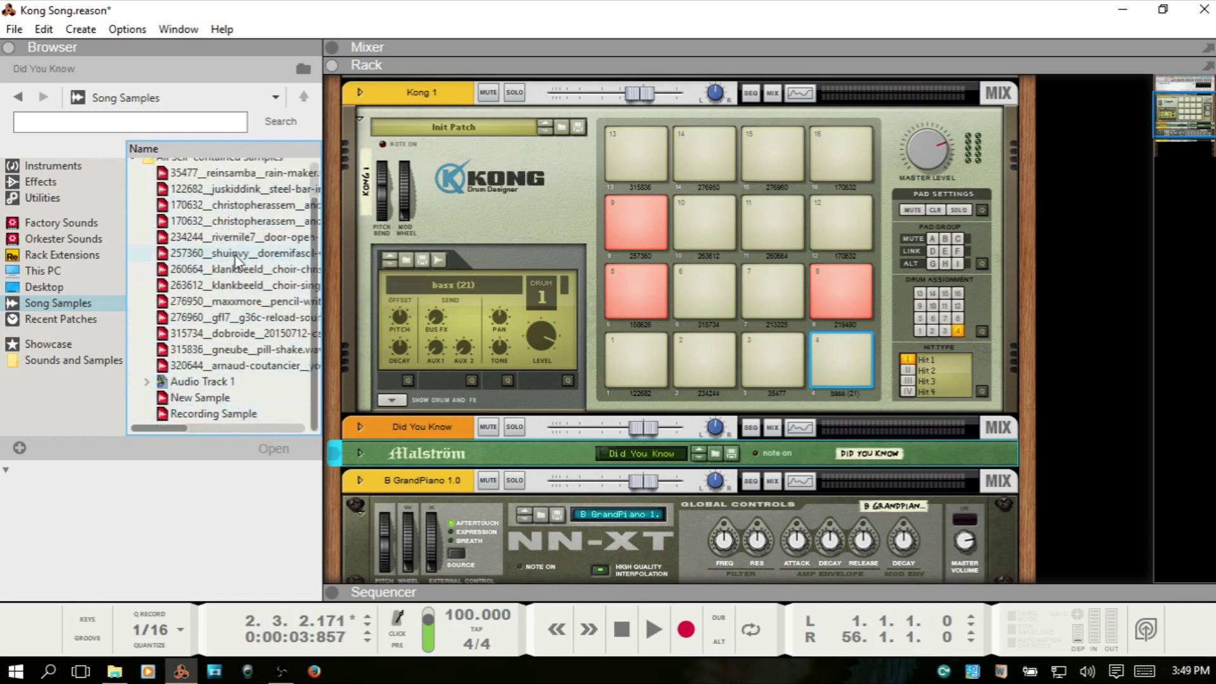
pyautogui.scroll(1, 225, 250)
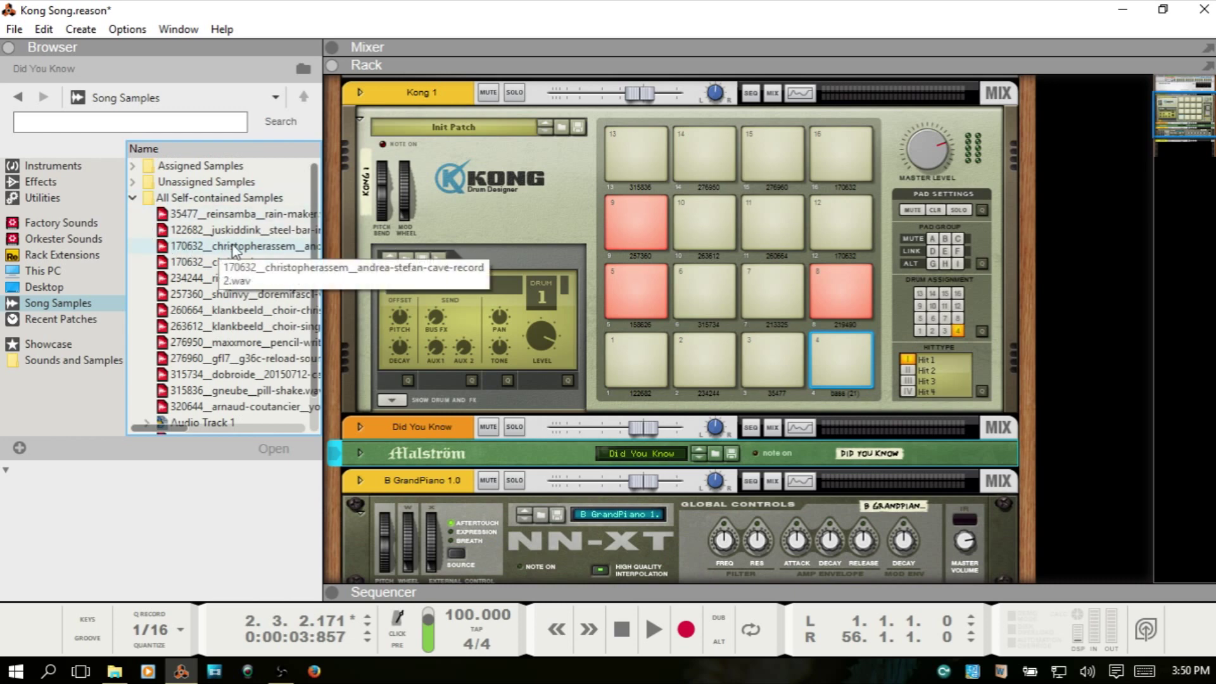
pyautogui.scroll(-1, 247, 259)
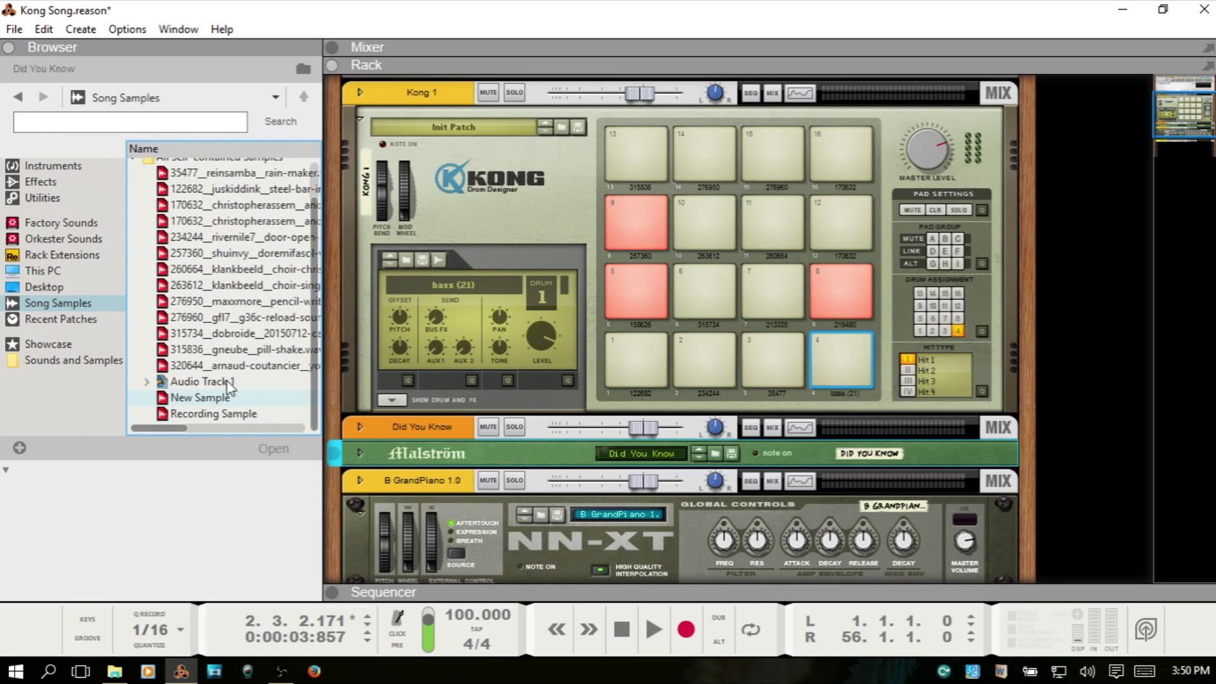
pyautogui.rightClick(226, 349)
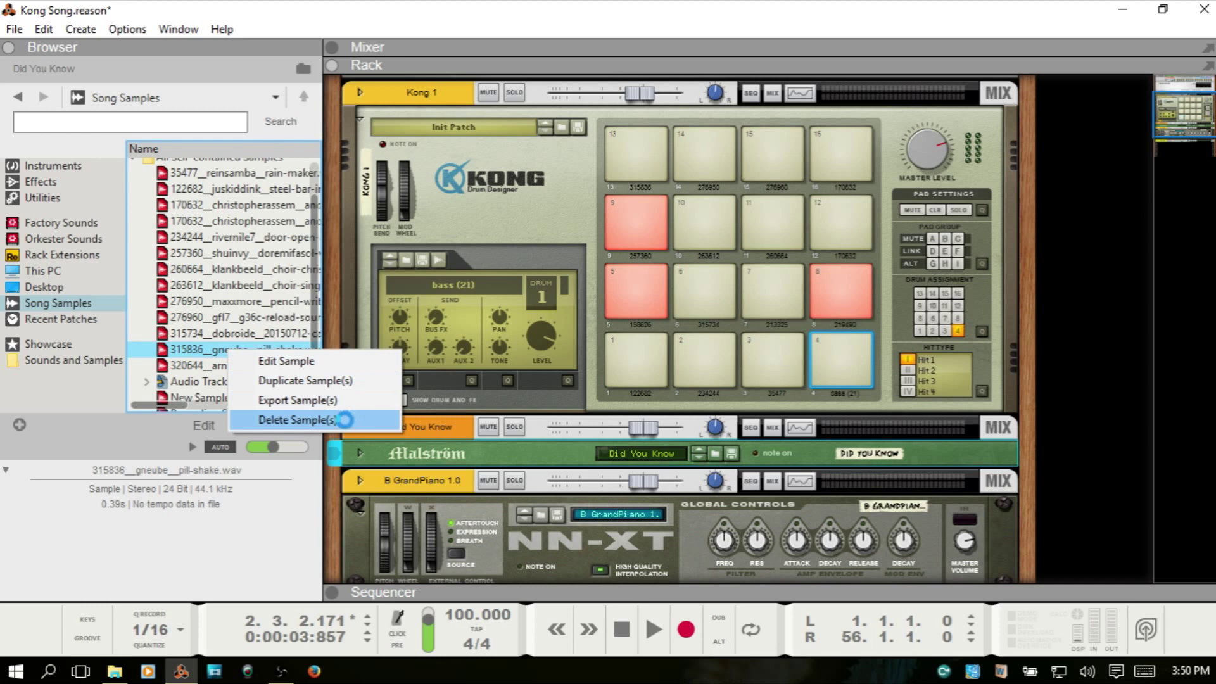
pyautogui.click(101, 446)
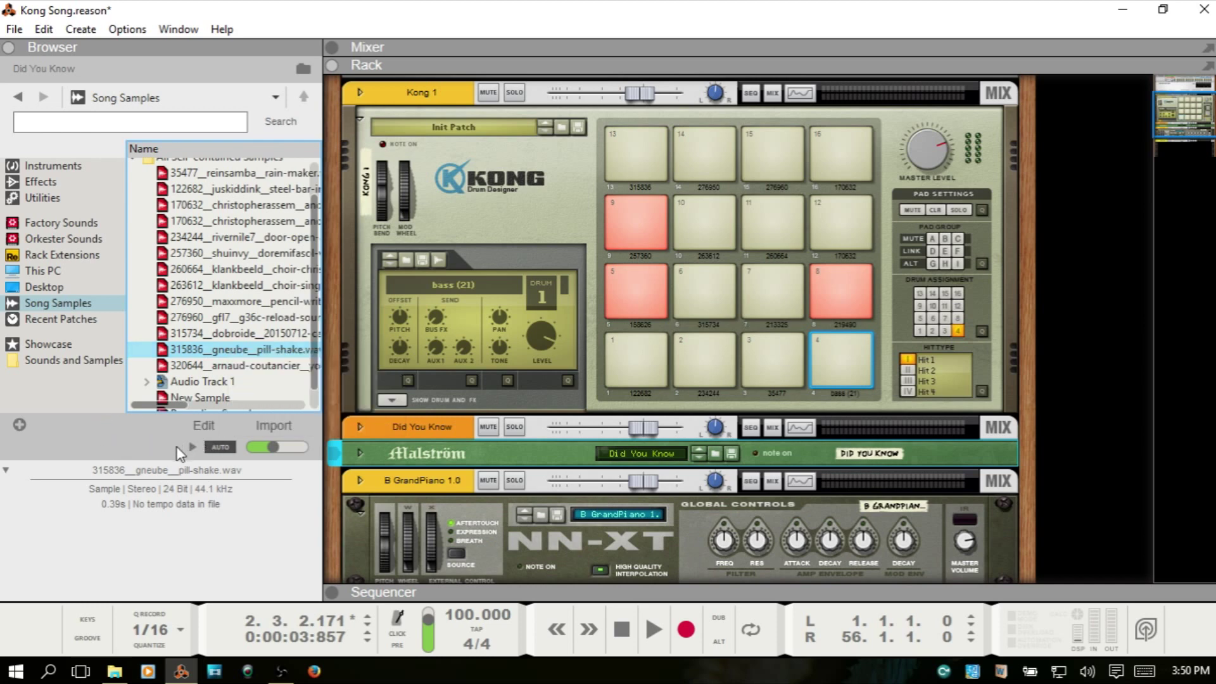
pyautogui.scroll(2, 141, 256)
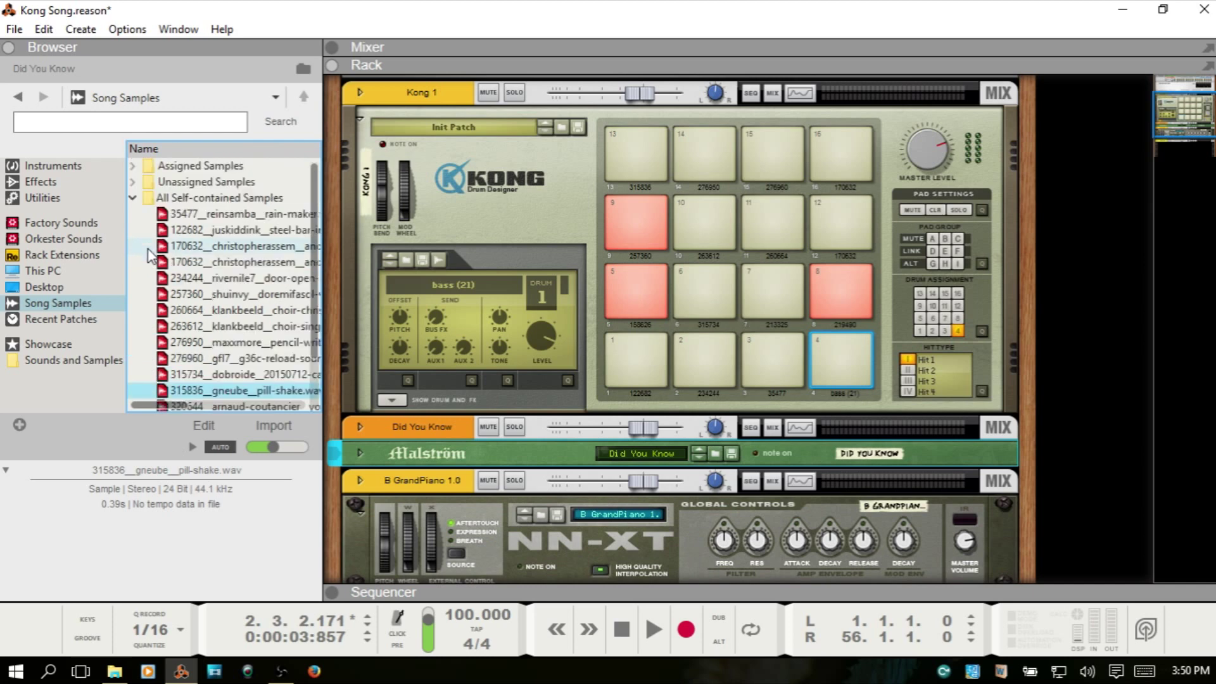
pyautogui.click(132, 198)
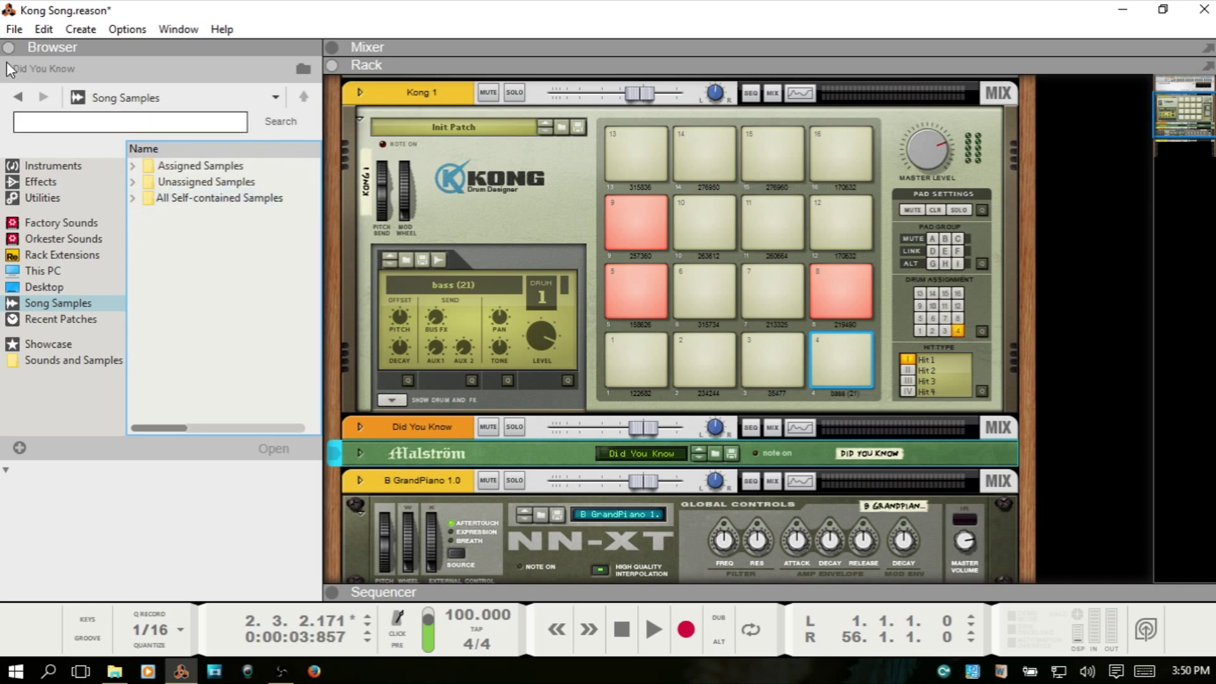
# Open File > Song Self-Contain Settings, briefly closing the stray Reason Tracks Explorer window.
pyautogui.click(13, 29)
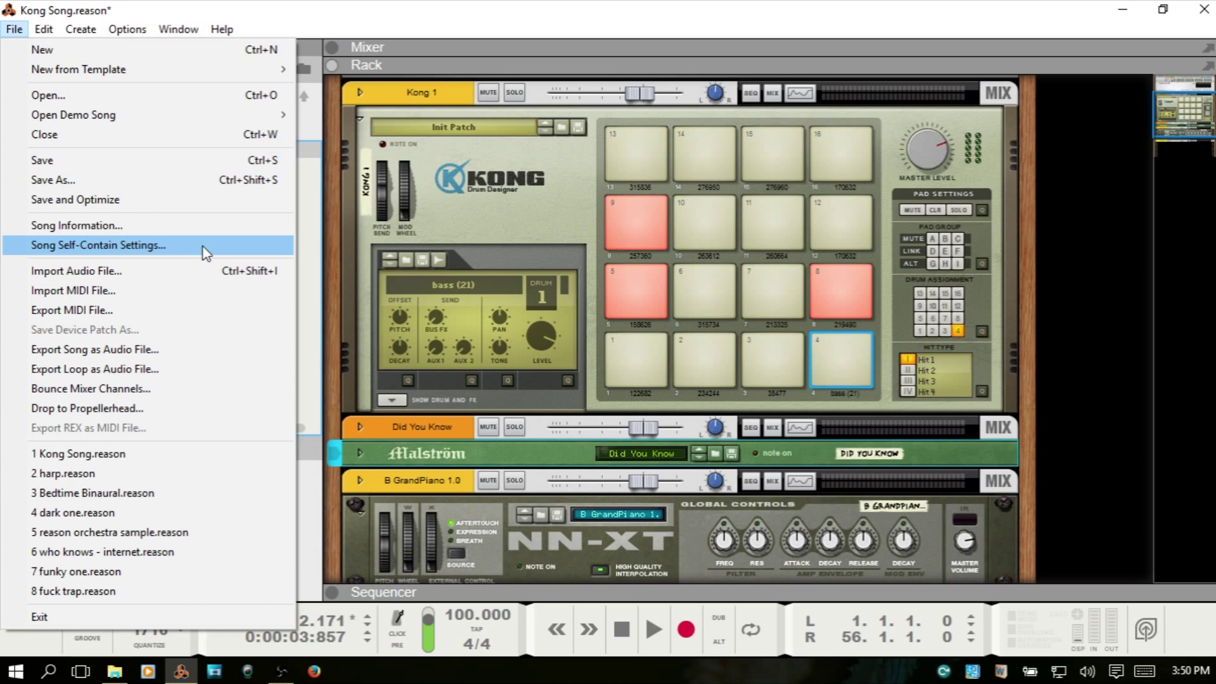
pyautogui.click(99, 245)
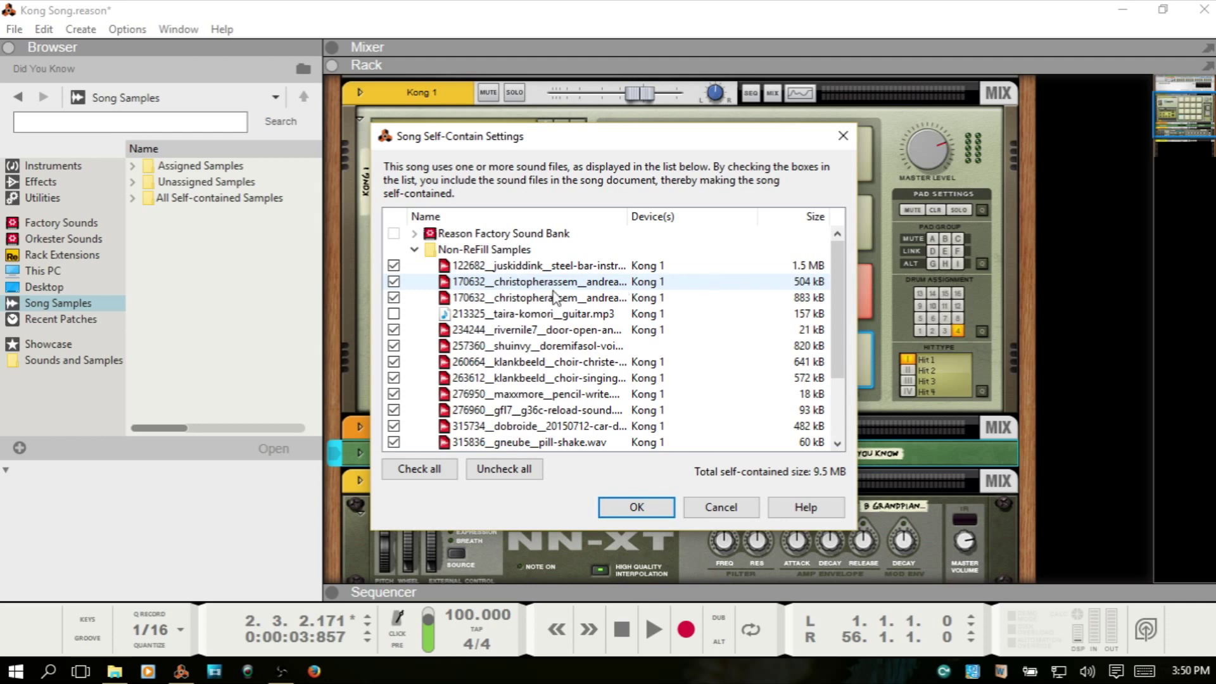
pyautogui.click(115, 674)
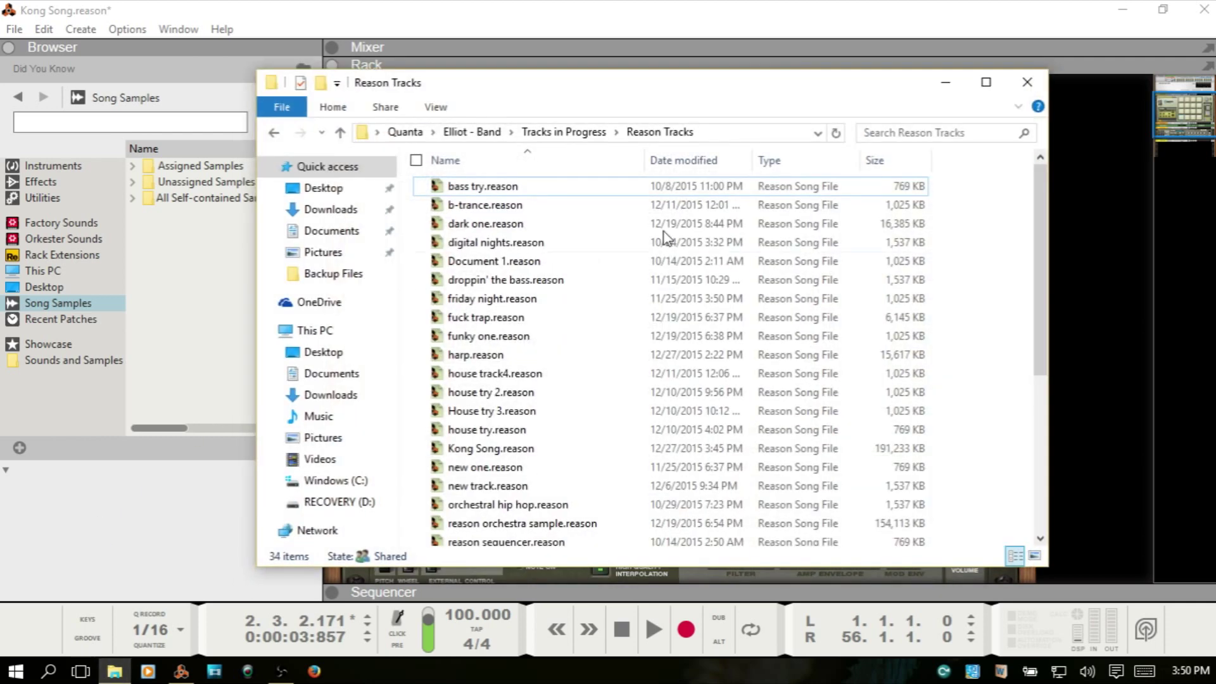
pyautogui.click(1027, 83)
pyautogui.click(589, 147)
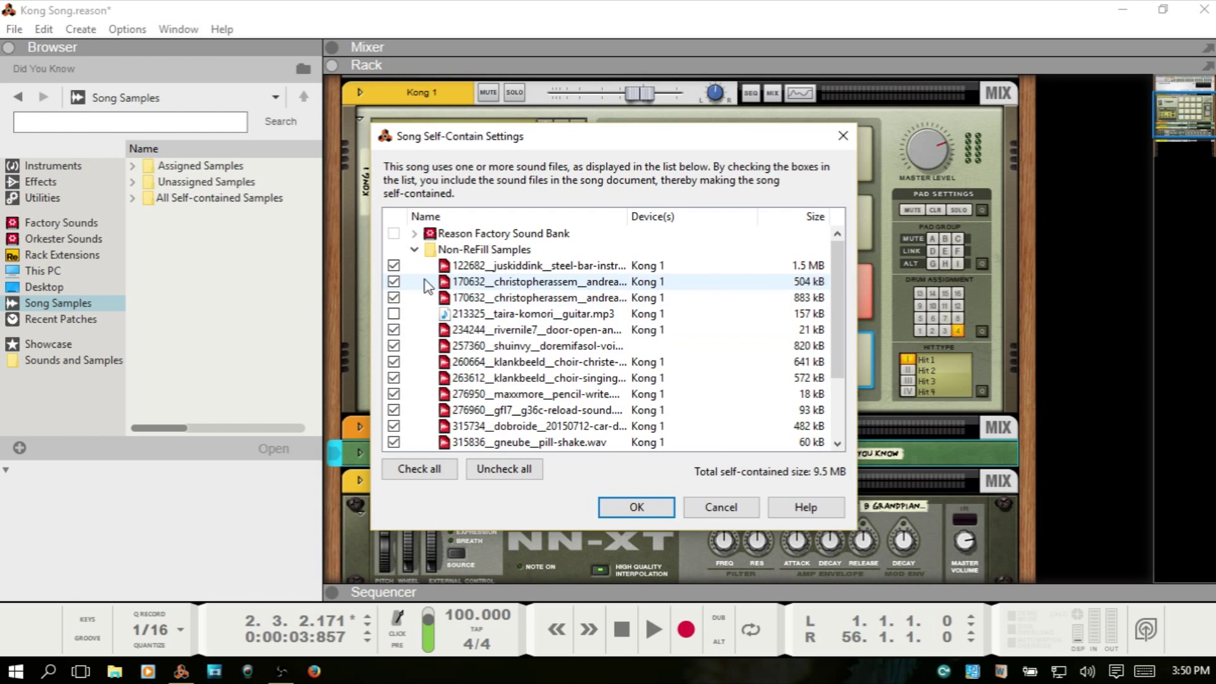
# Tick bass (21).wav and the guitar mp3 so every sample is self-contained (9.8 MB).
pyautogui.scroll(-1, 521, 389)
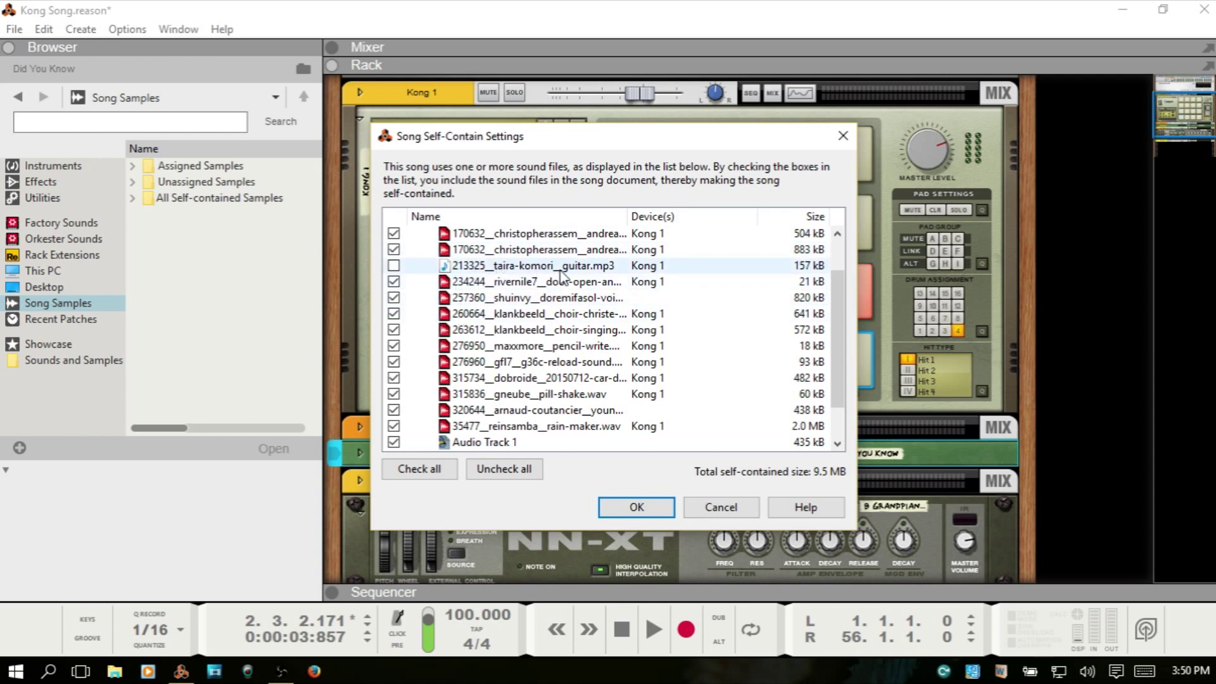
pyautogui.scroll(1, 527, 374)
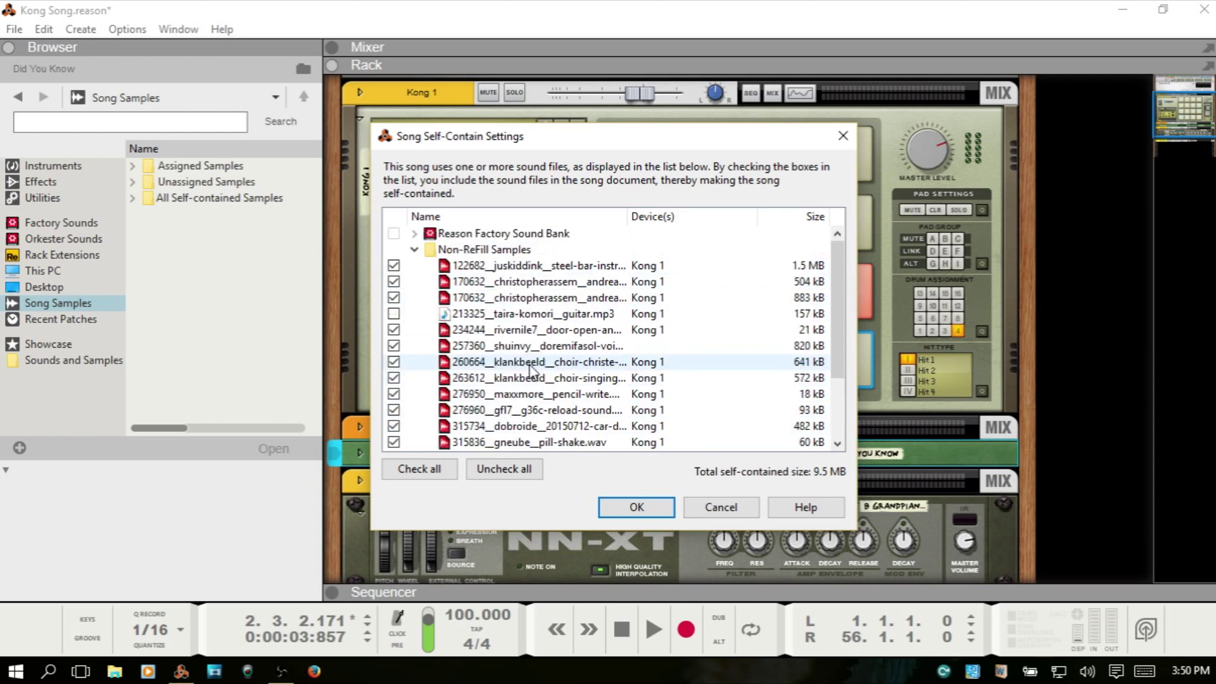
pyautogui.scroll(-2, 527, 364)
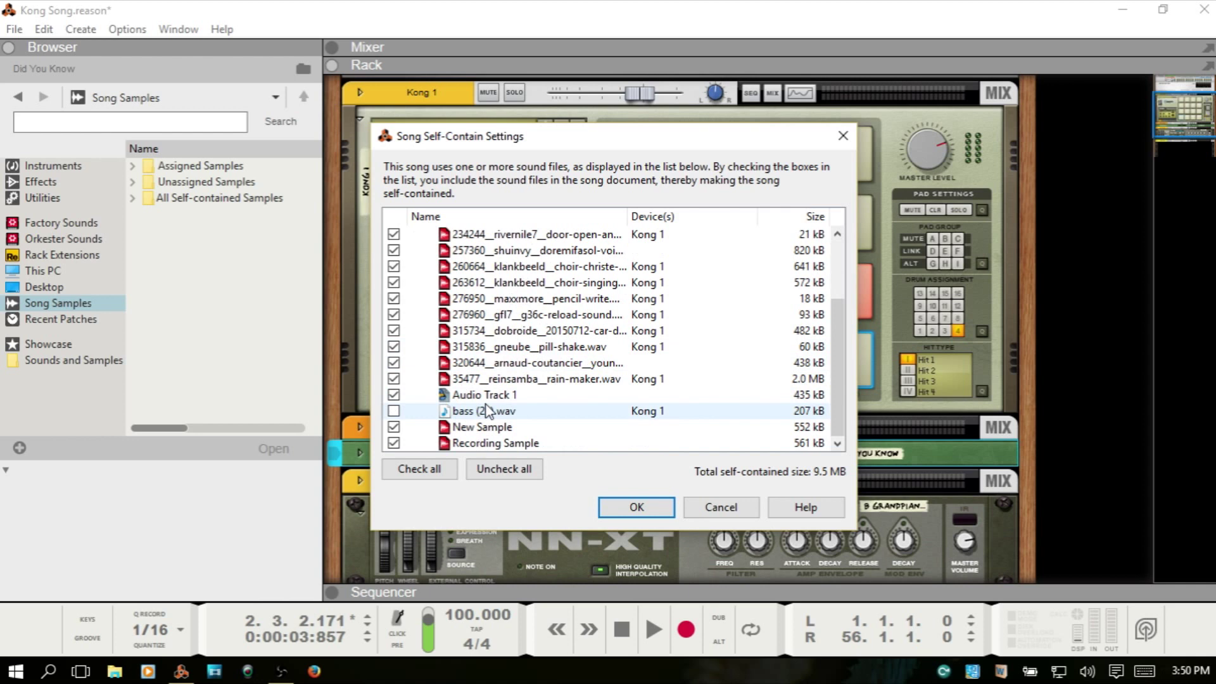
pyautogui.click(393, 411)
pyautogui.scroll(2, 397, 405)
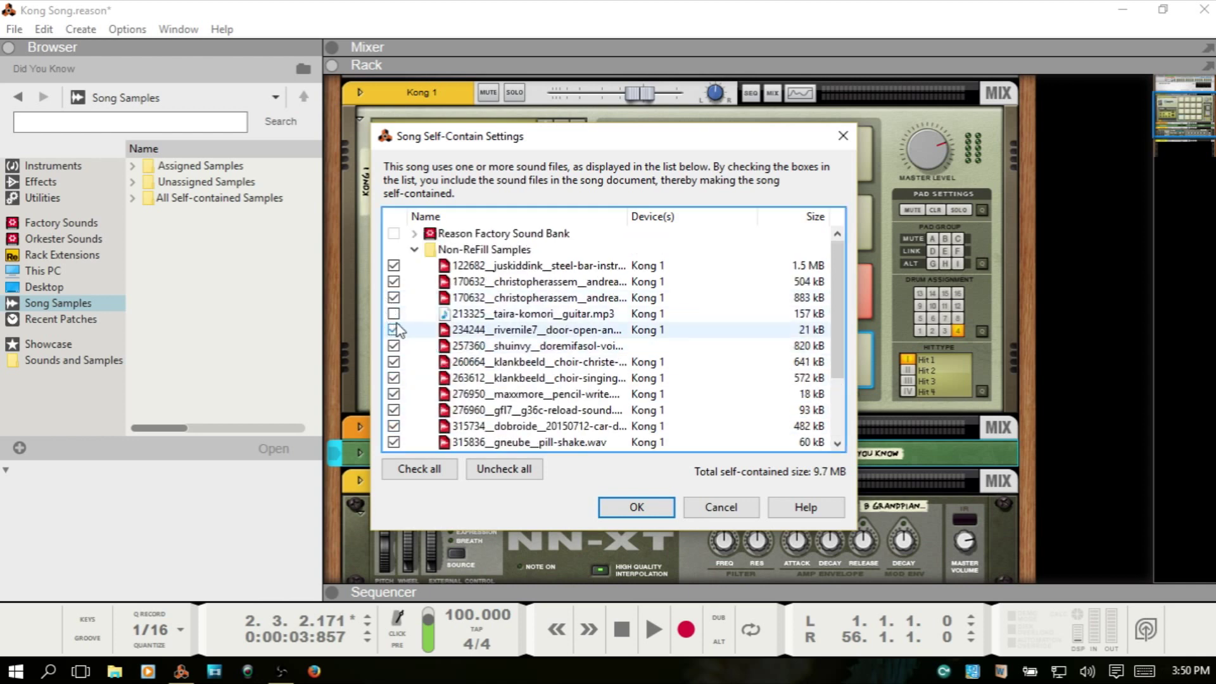
pyautogui.click(394, 313)
pyautogui.scroll(-1, 575, 326)
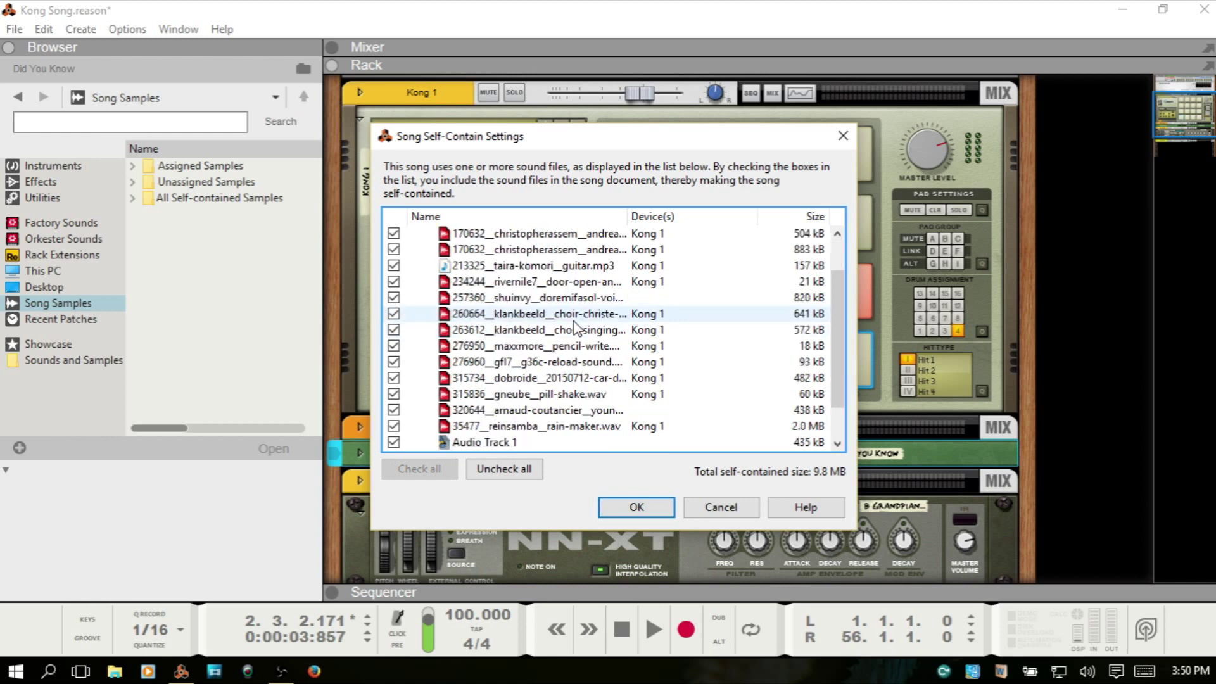
pyautogui.scroll(-1, 576, 326)
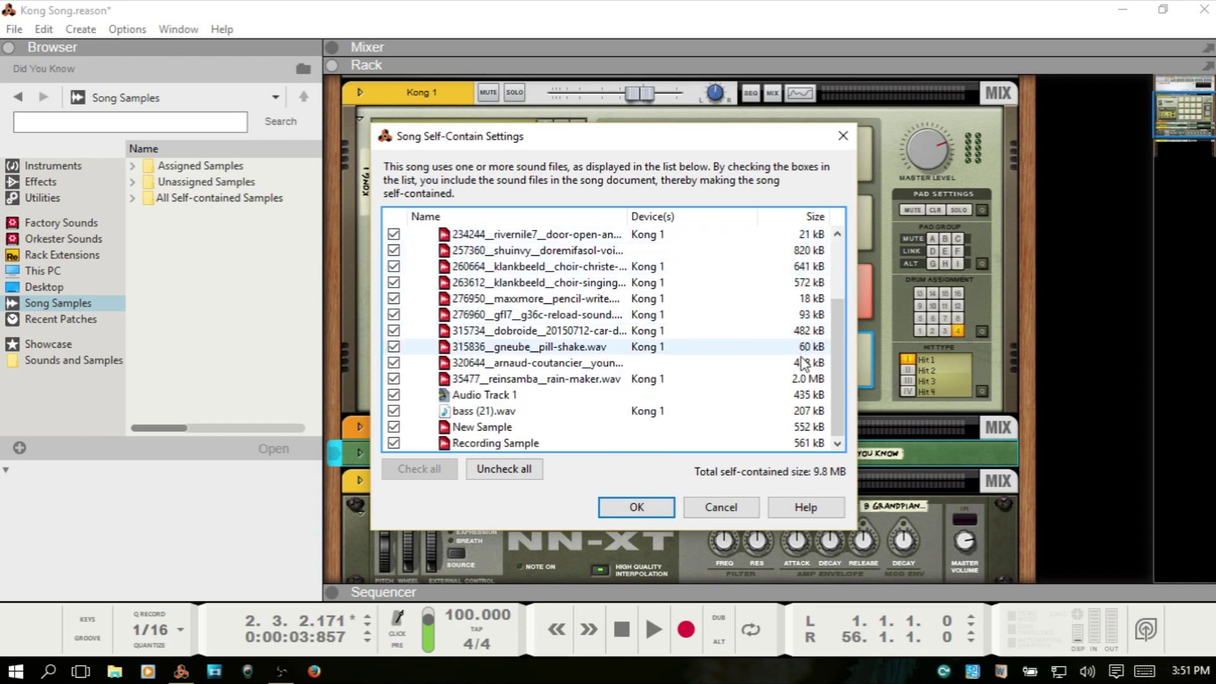
pyautogui.scroll(2, 799, 306)
pyautogui.scroll(-2, 817, 317)
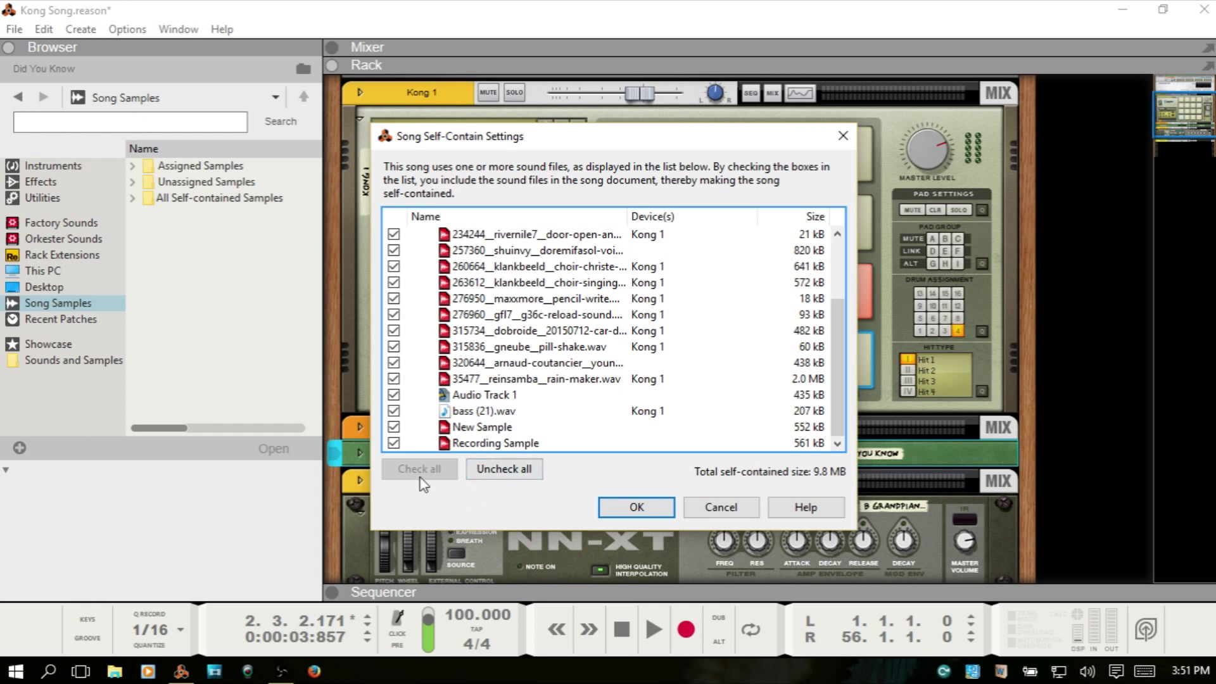
pyautogui.scroll(2, 518, 307)
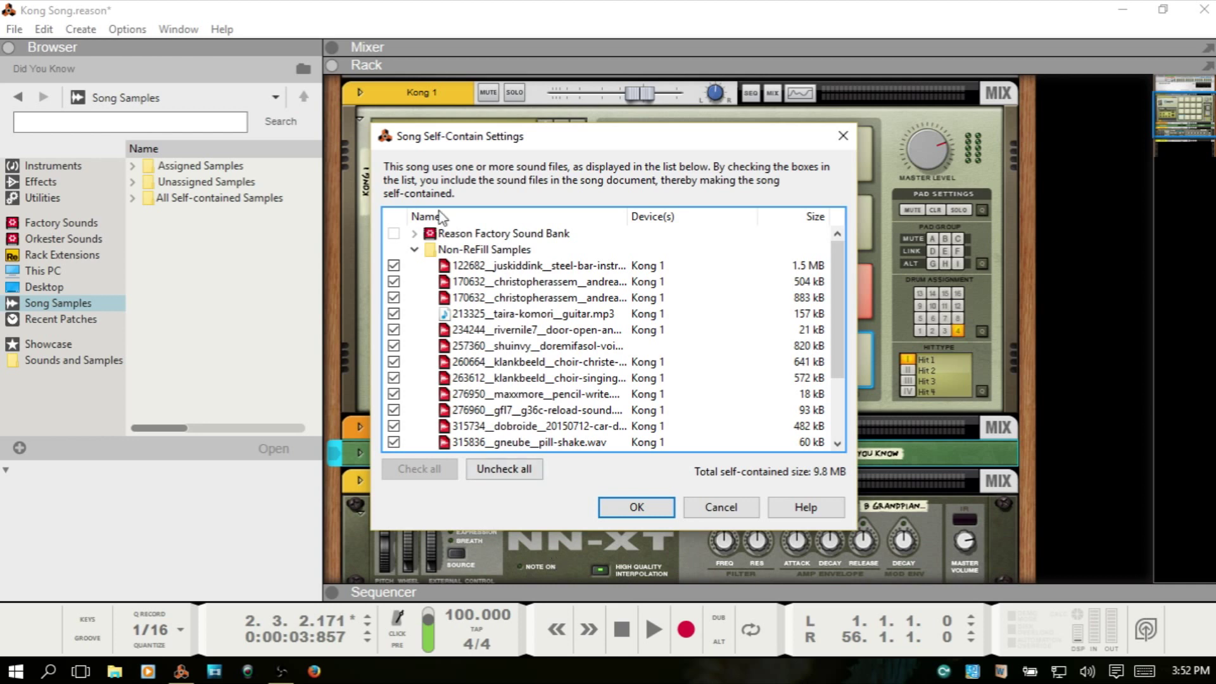
pyautogui.click(475, 233)
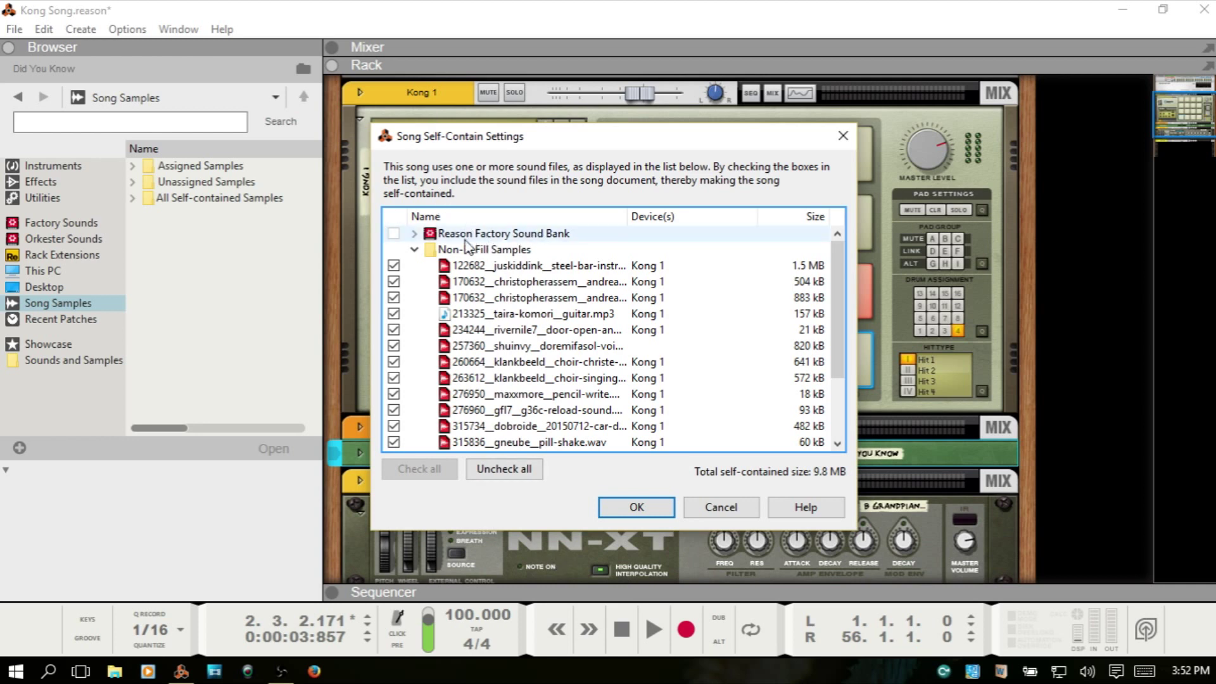
pyautogui.click(722, 507)
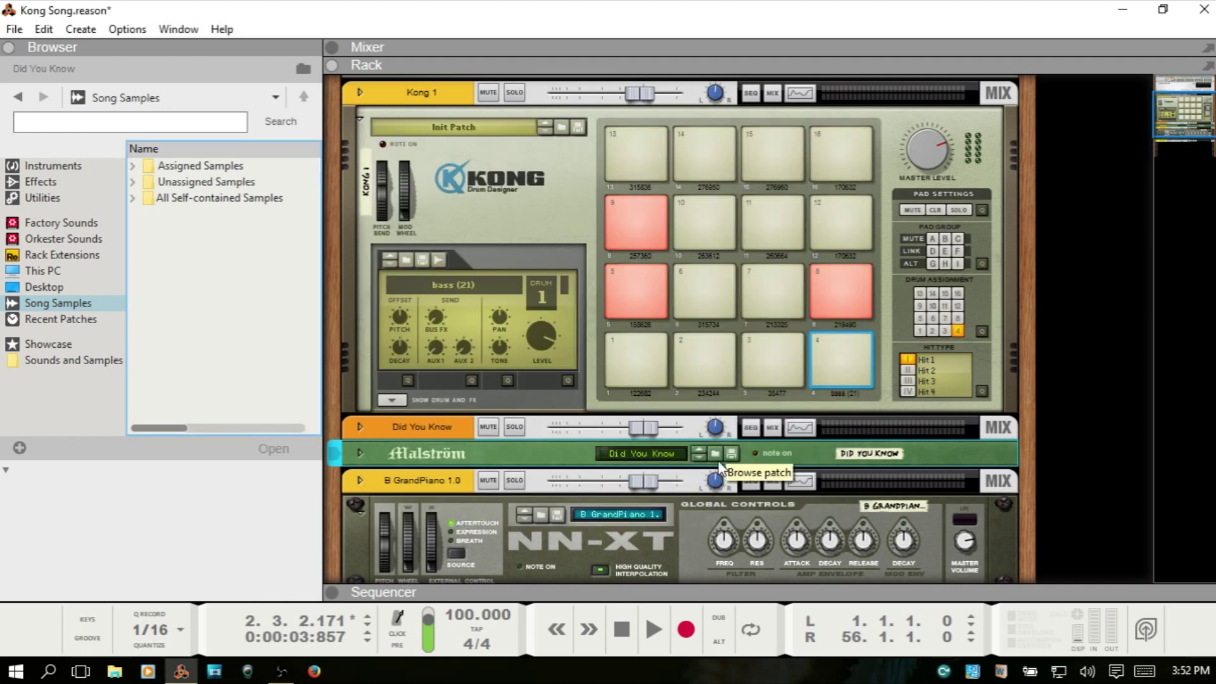
pyautogui.scroll(-3, 644, 546)
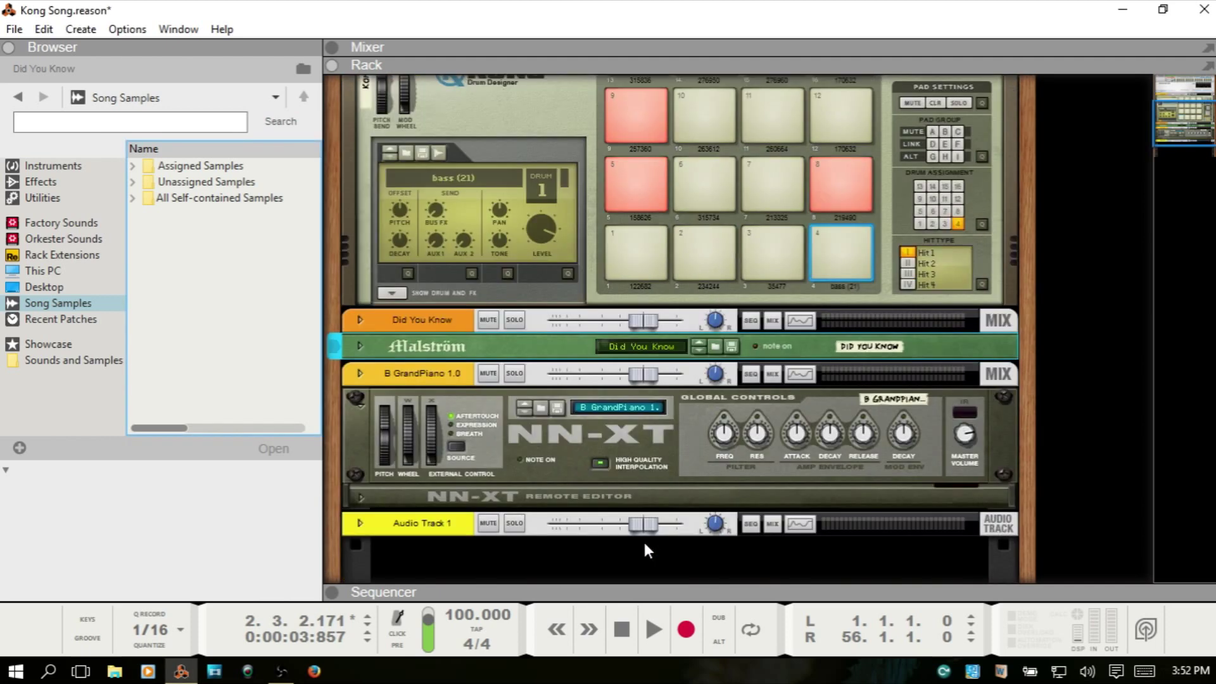
pyautogui.click(664, 442)
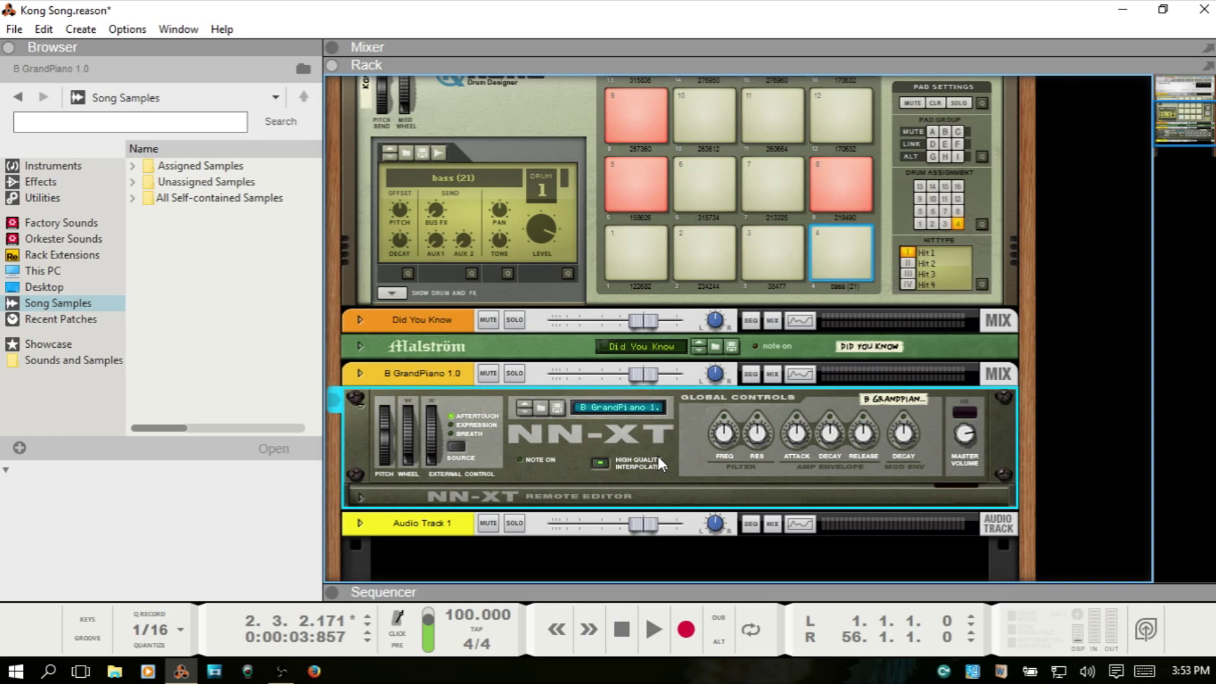
# In the Sequencer, bounce the audio clip to a new sample.
pyautogui.press('F7')
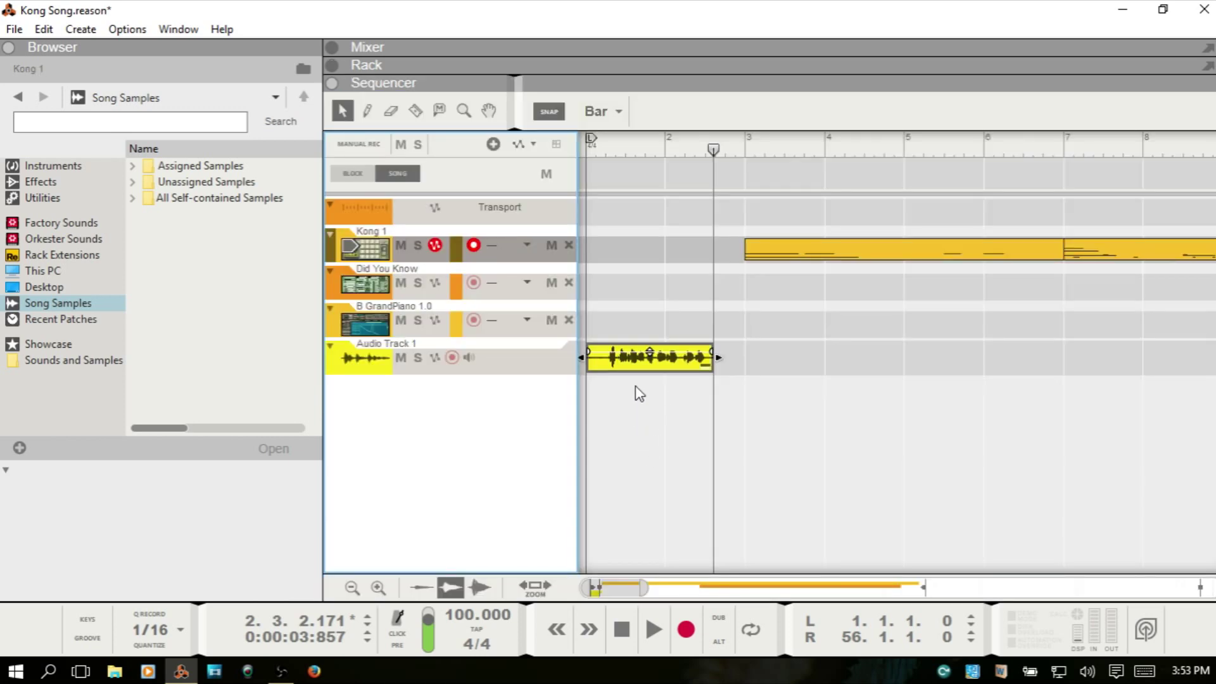
pyautogui.rightClick(651, 371)
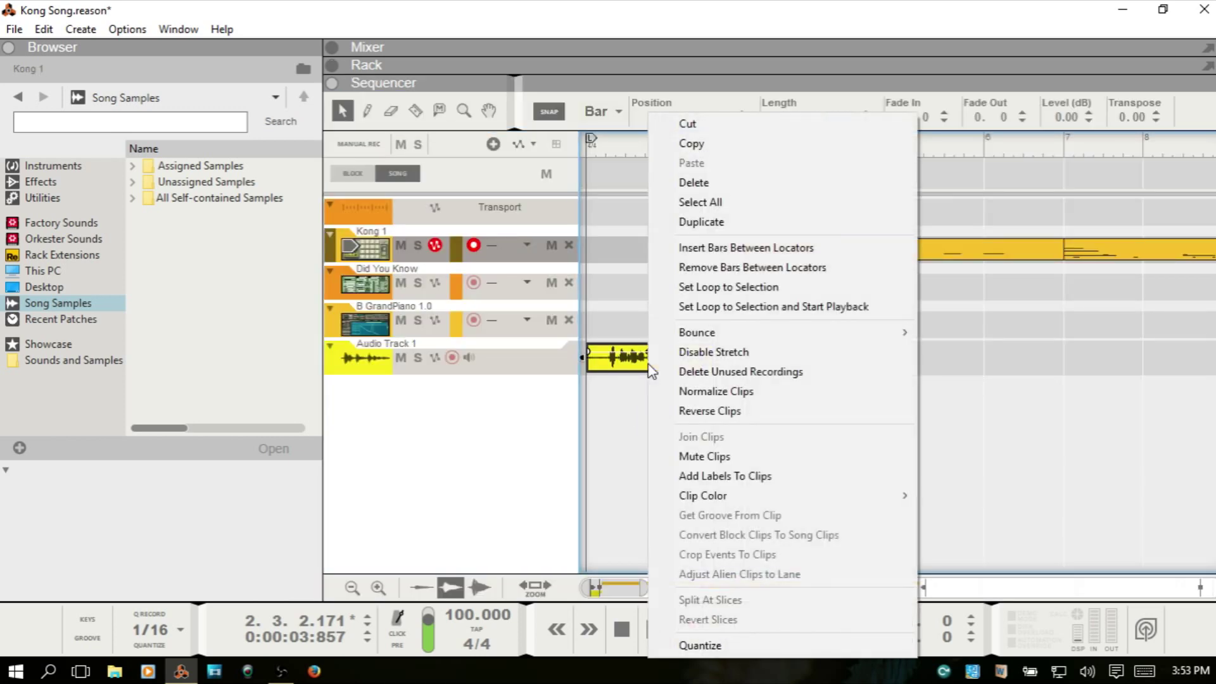
pyautogui.moveTo(782, 337)
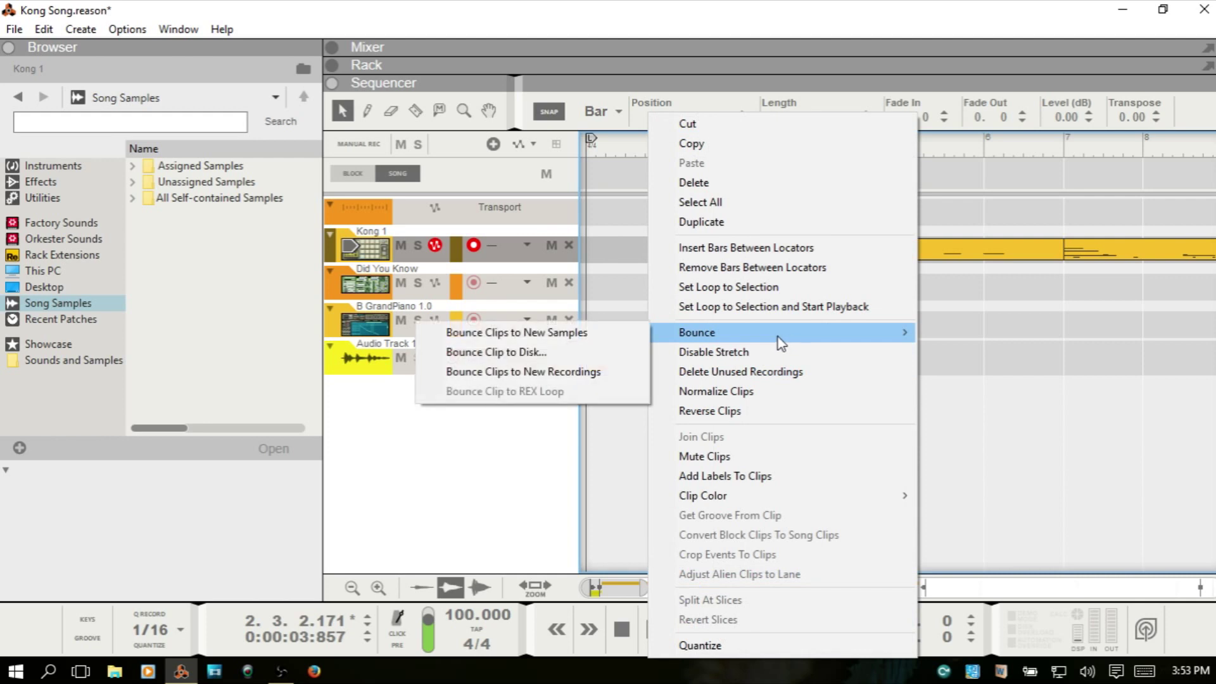
pyautogui.click(583, 334)
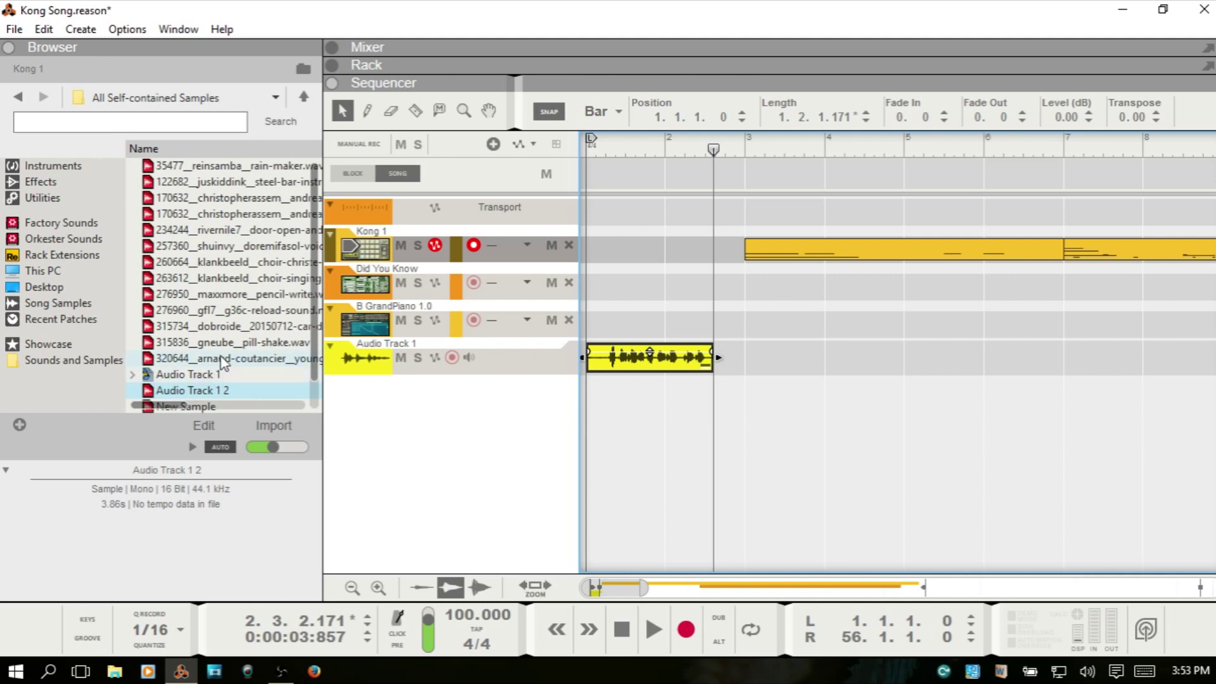
# Select the new Audio Track 1 2 sample, then reselect the audio clip on Audio Track 1.
pyautogui.scroll(-2, 222, 363)
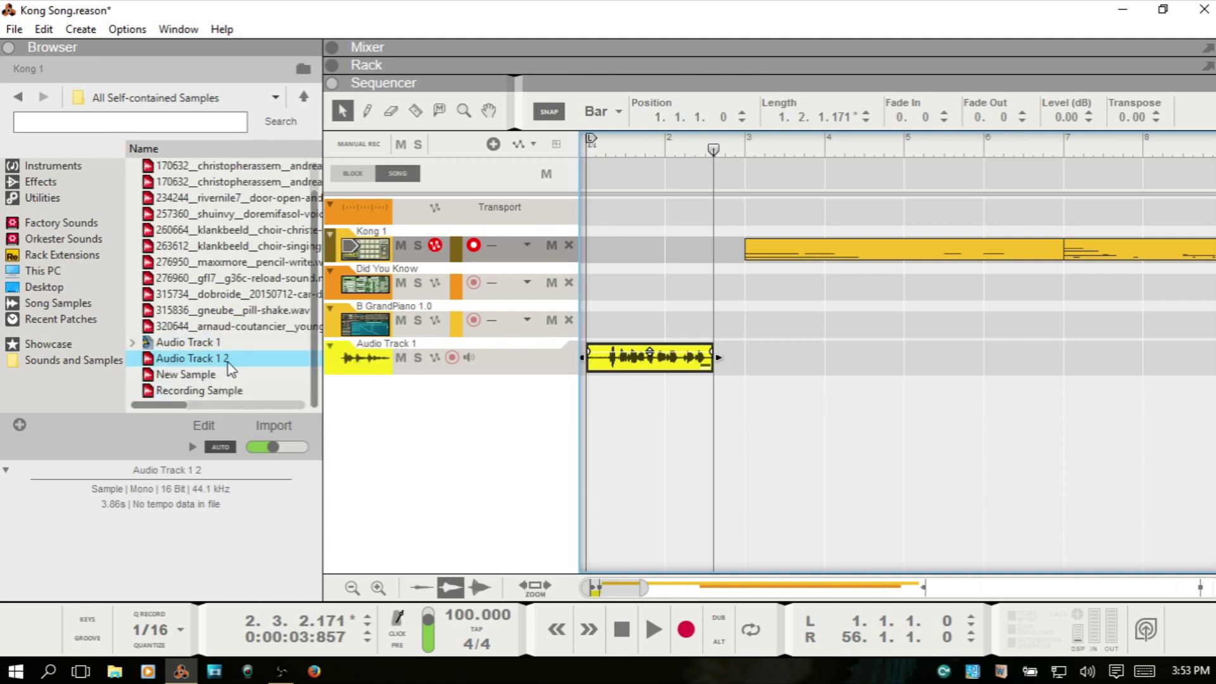
pyautogui.click(162, 360)
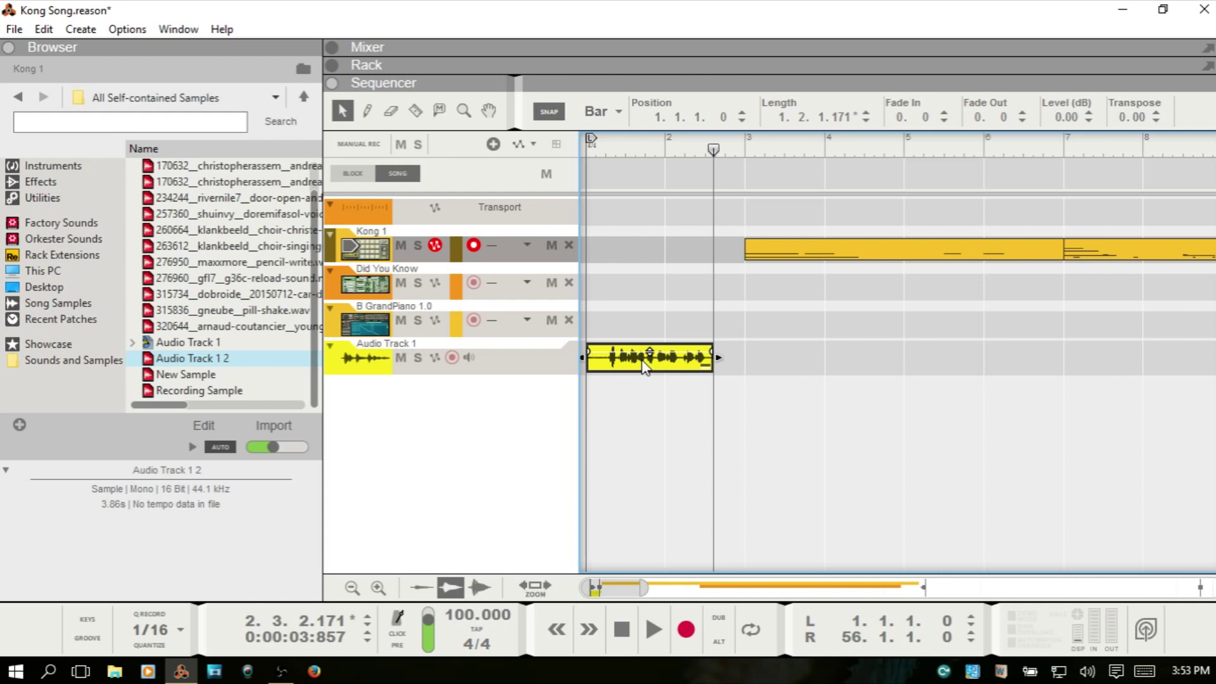
pyautogui.click(629, 407)
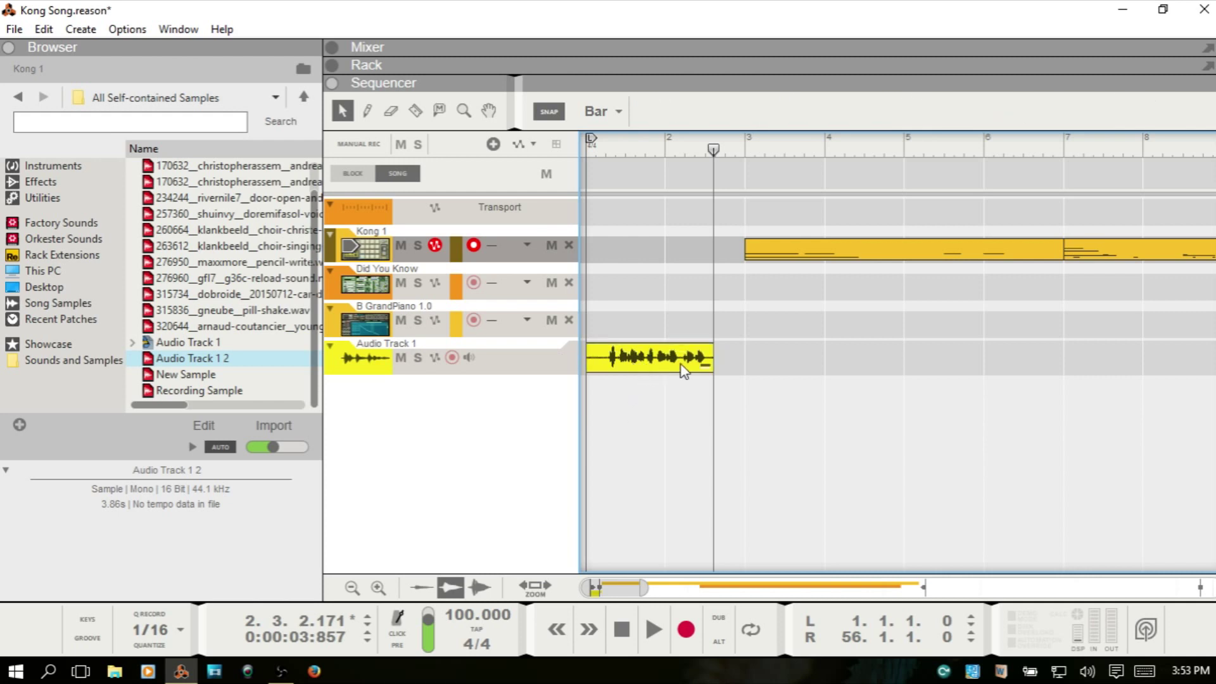
pyautogui.click(649, 366)
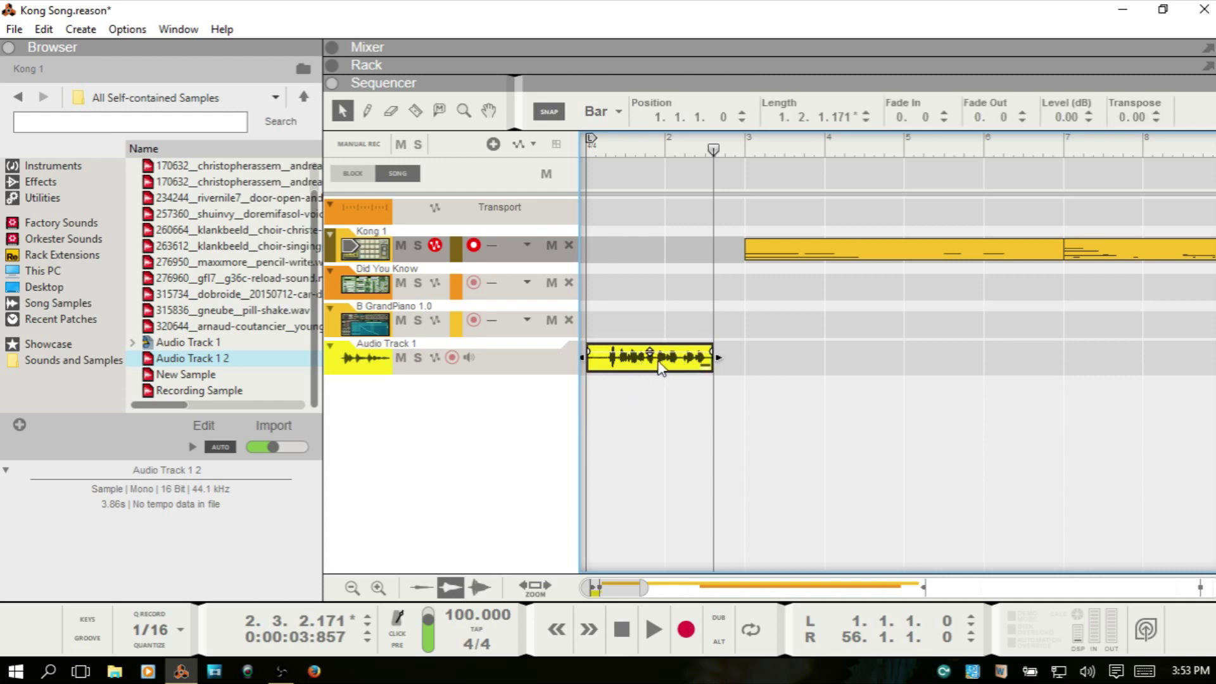
# Bounce the edited clip to a REX loop and select the new Audio Track 1 3 loop.
pyautogui.doubleClick(649, 367)
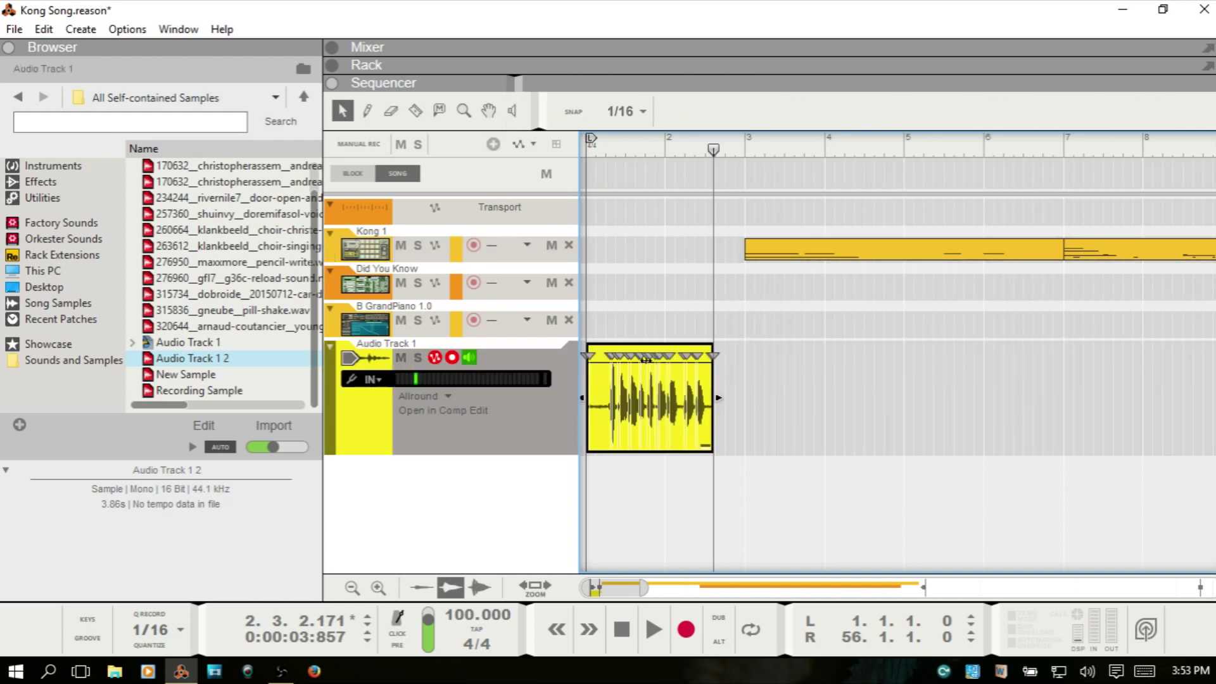
pyautogui.rightClick(637, 429)
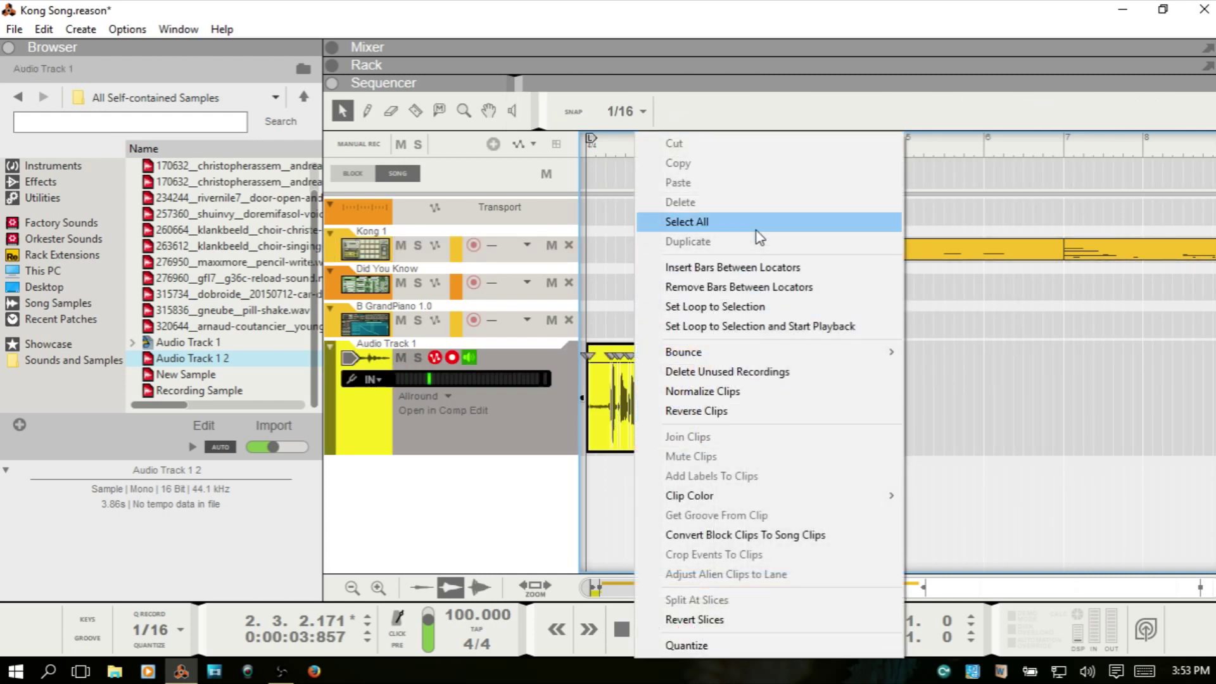
pyautogui.moveTo(730, 352)
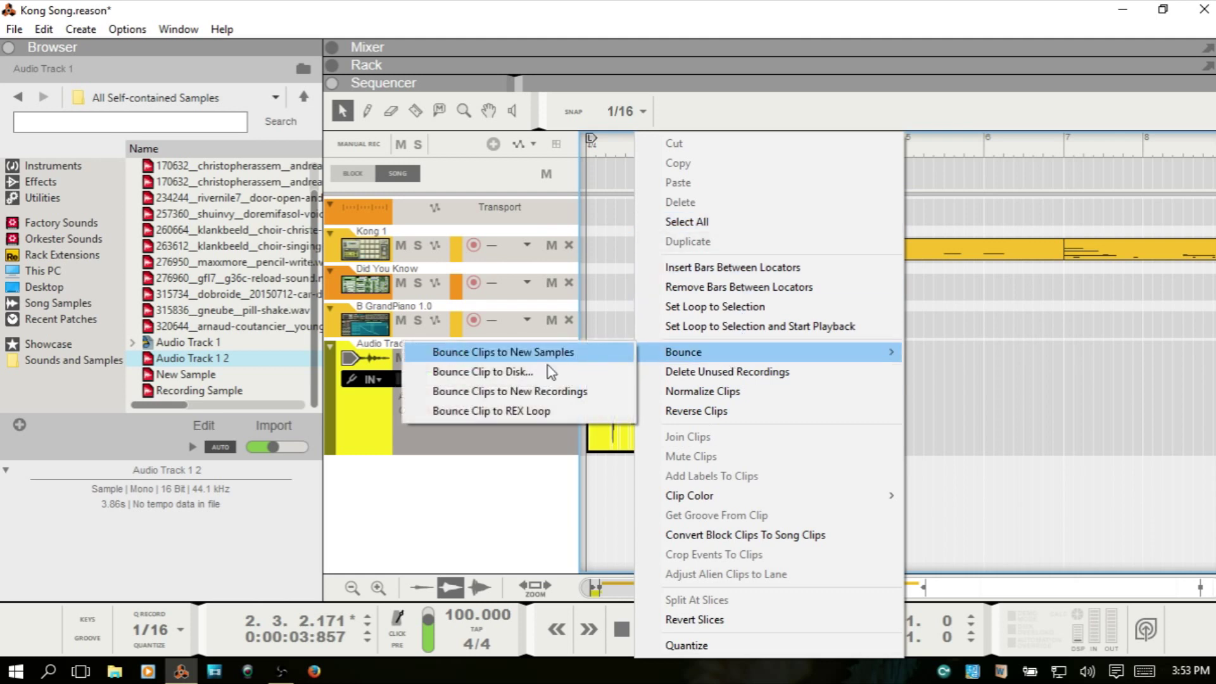
pyautogui.click(523, 410)
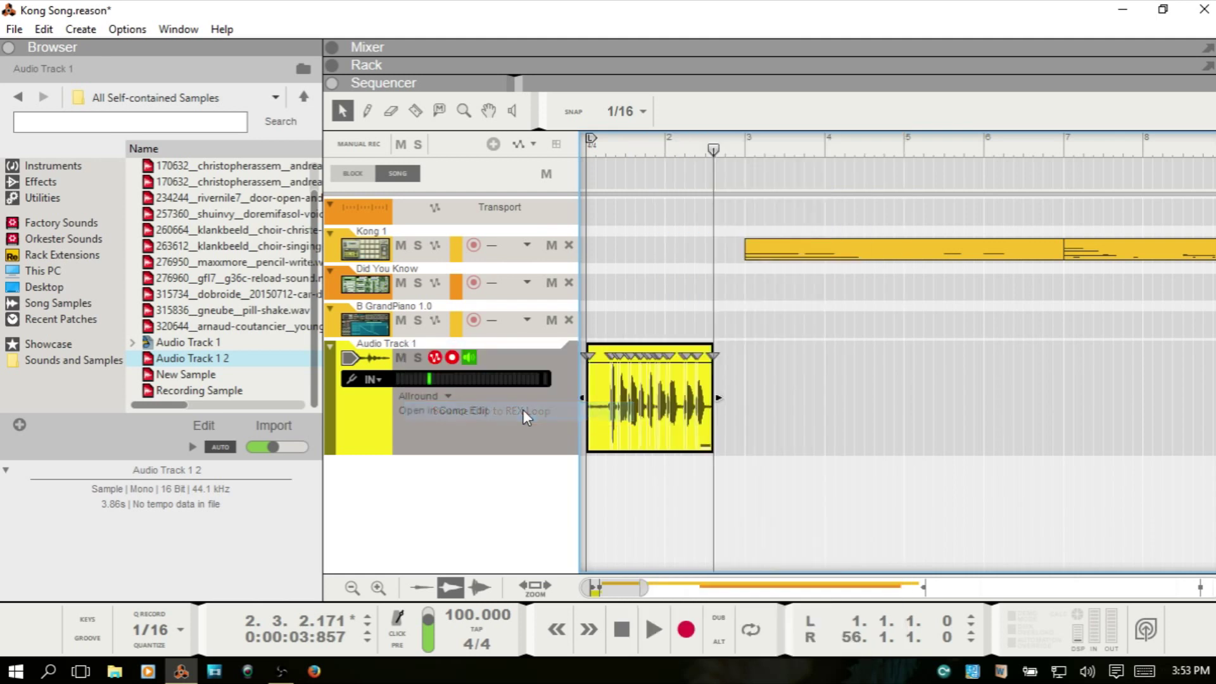
pyautogui.click(206, 384)
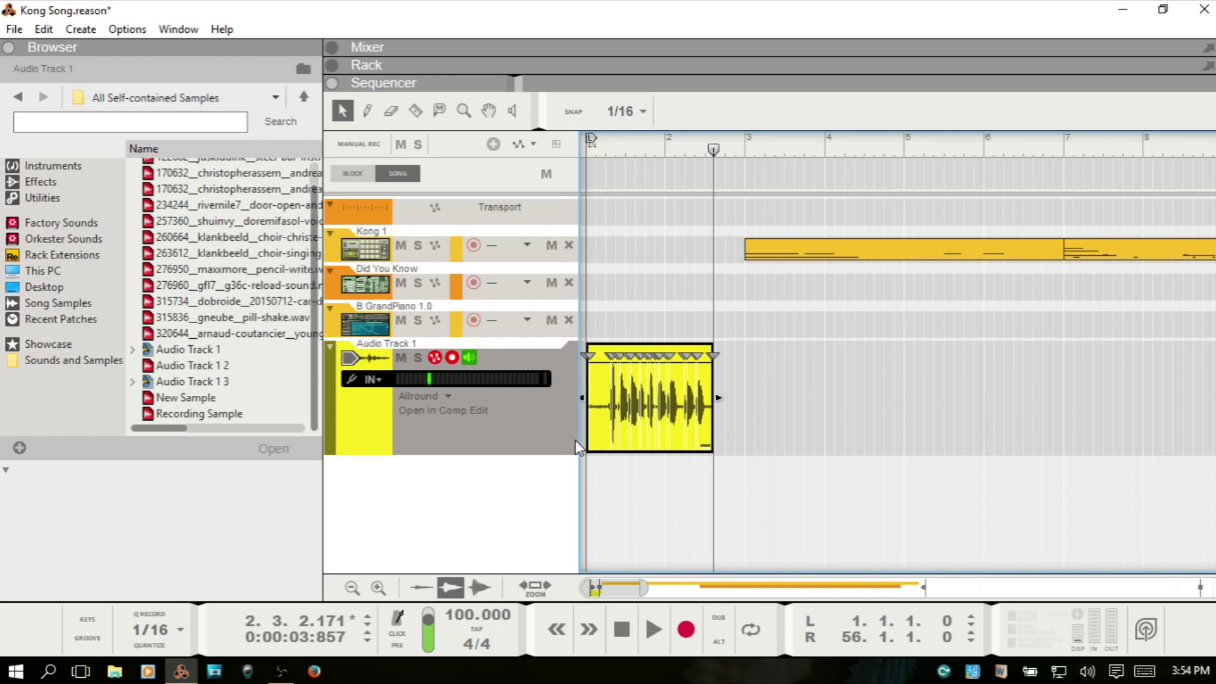
# Reselect the audio clip and bounce it to new recordings.
pyautogui.click(779, 385)
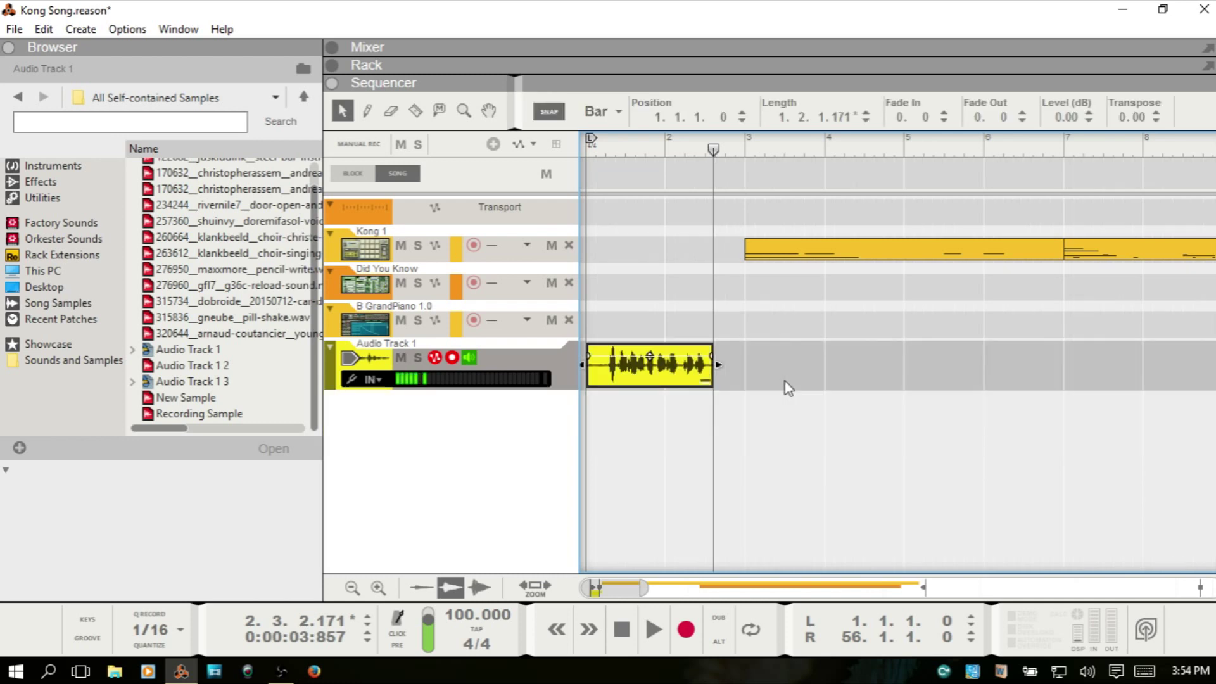
pyautogui.rightClick(645, 389)
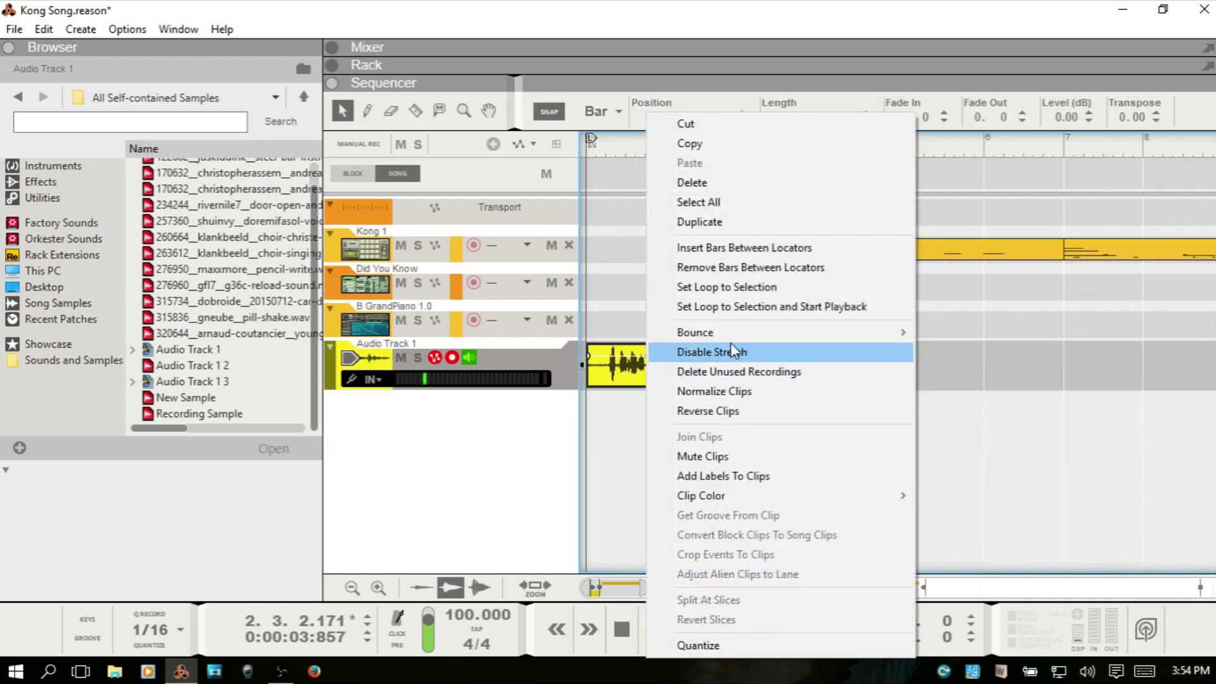
pyautogui.moveTo(731, 333)
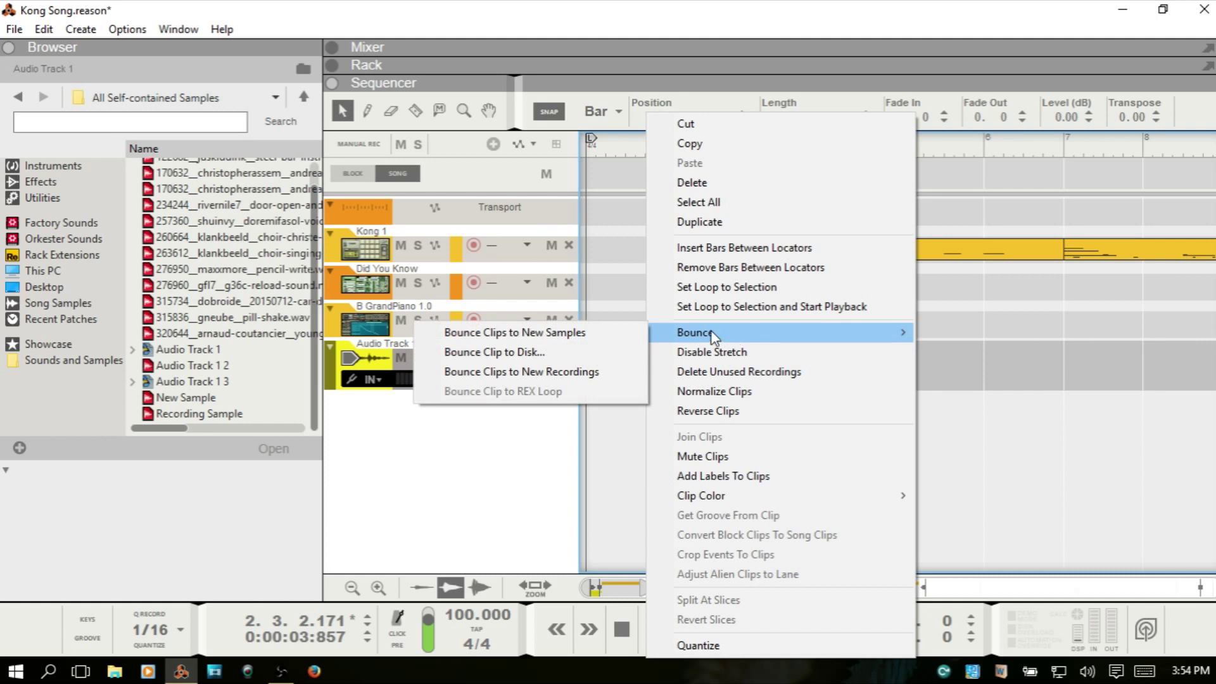
pyautogui.click(582, 371)
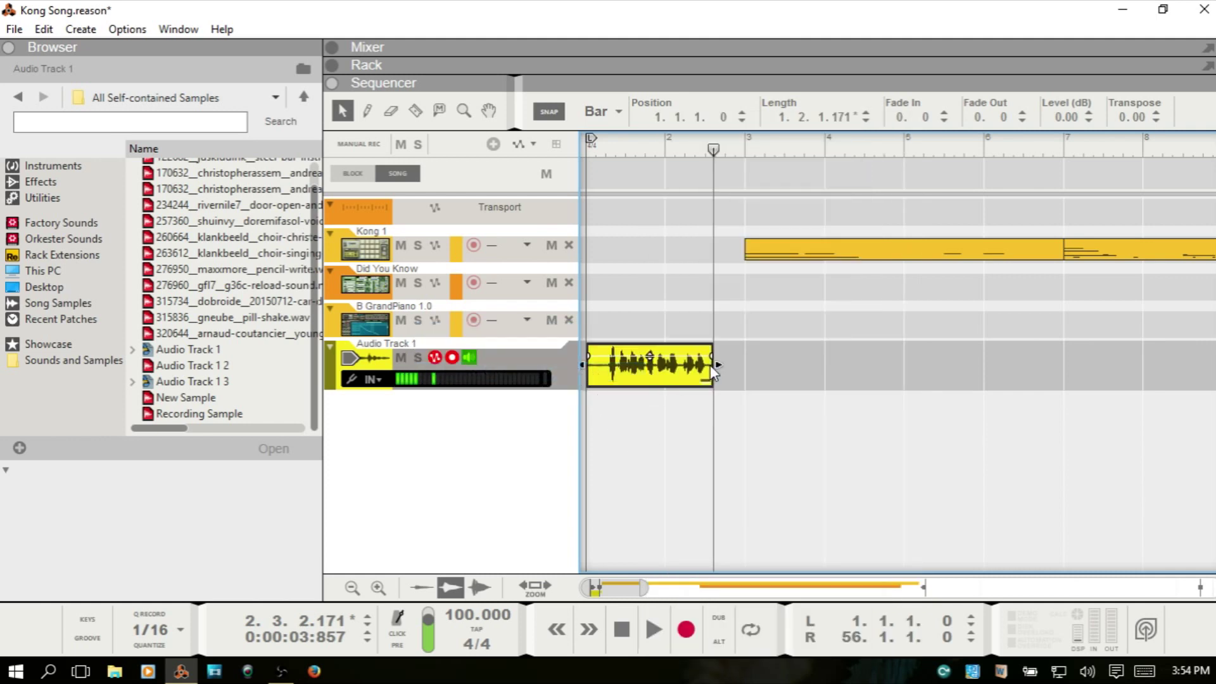
# Show the clip's take lanes in Comp Edit and select the Audio Track 1 (bounced) take.
pyautogui.doubleClick(647, 380)
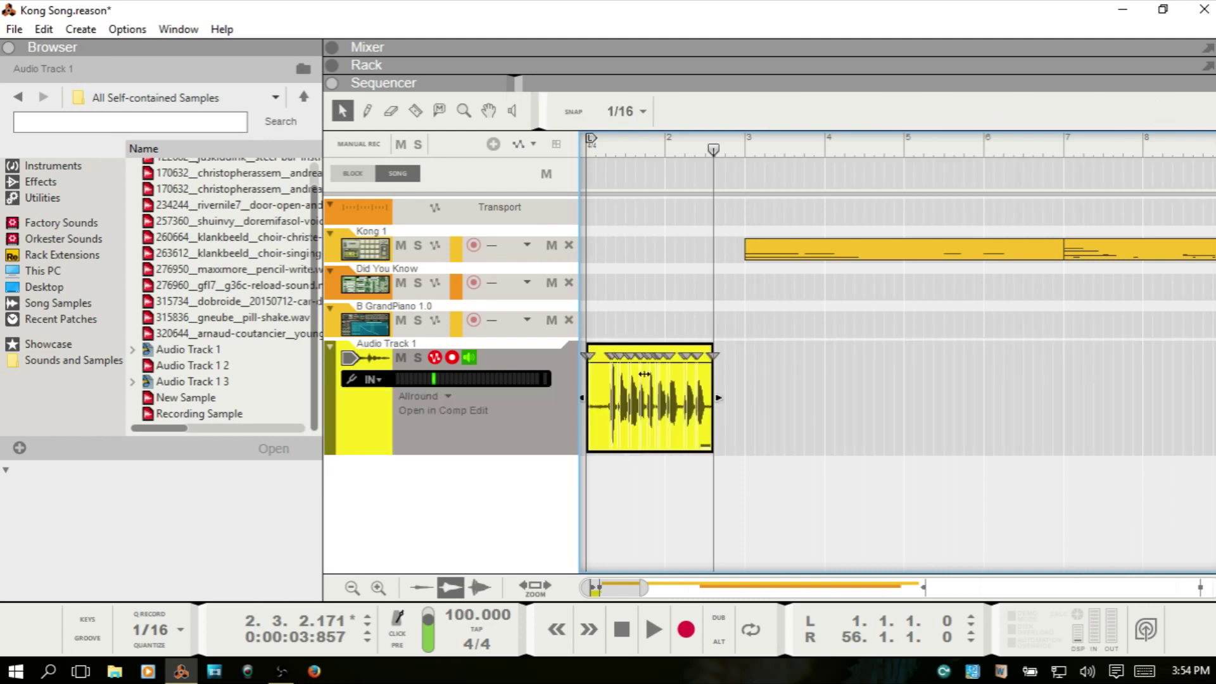
pyautogui.click(453, 411)
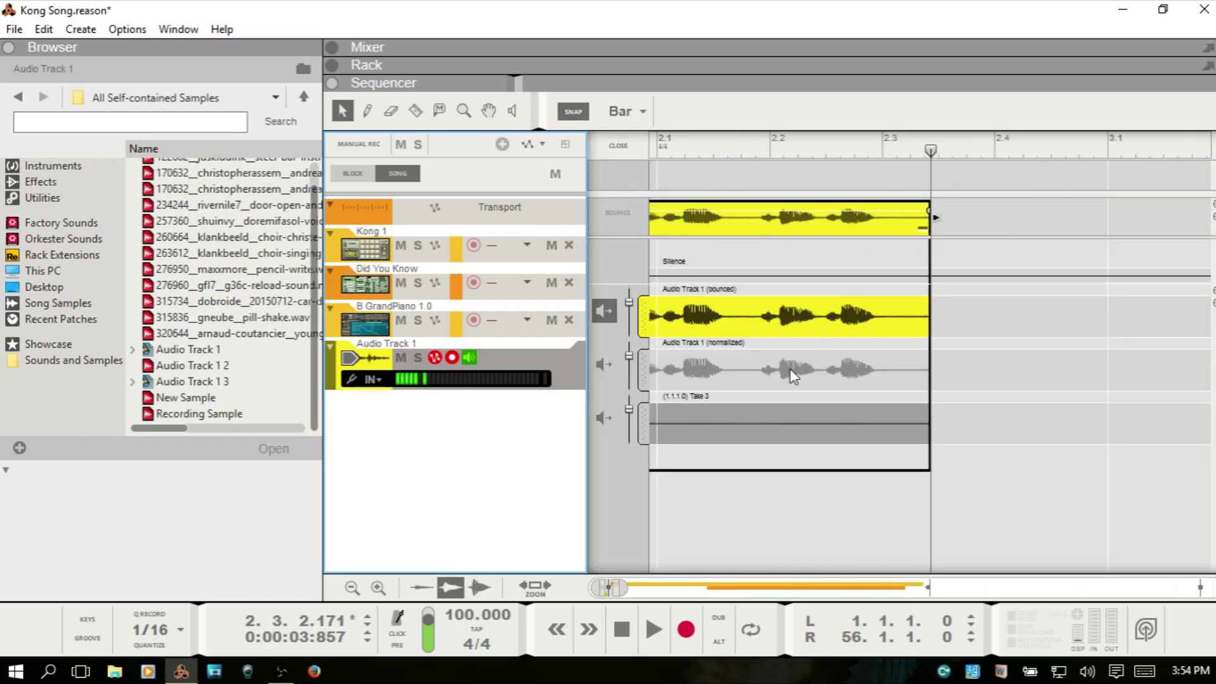
pyautogui.click(720, 323)
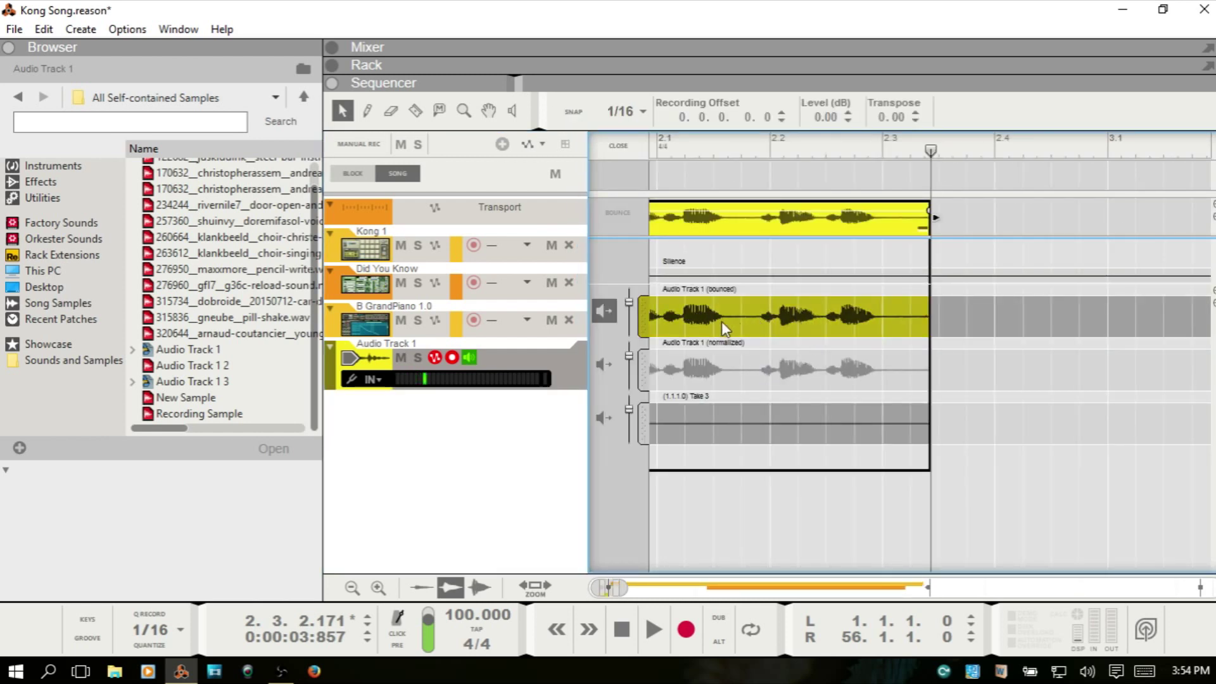